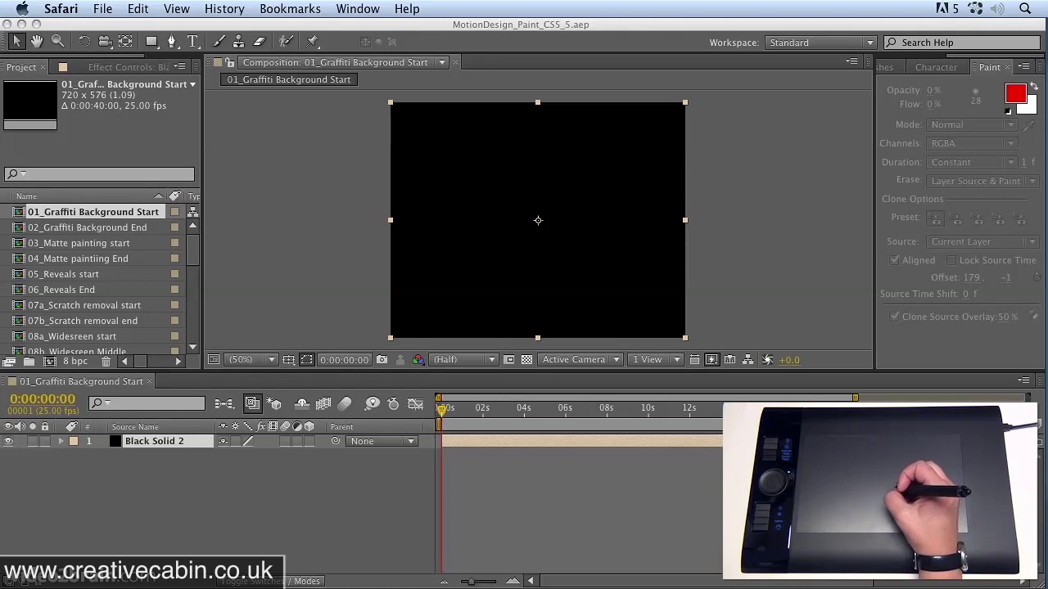
Bring After Effects forward and scroll the Project panel to the 10_Rotoscoping Start composition.
click(558, 40)
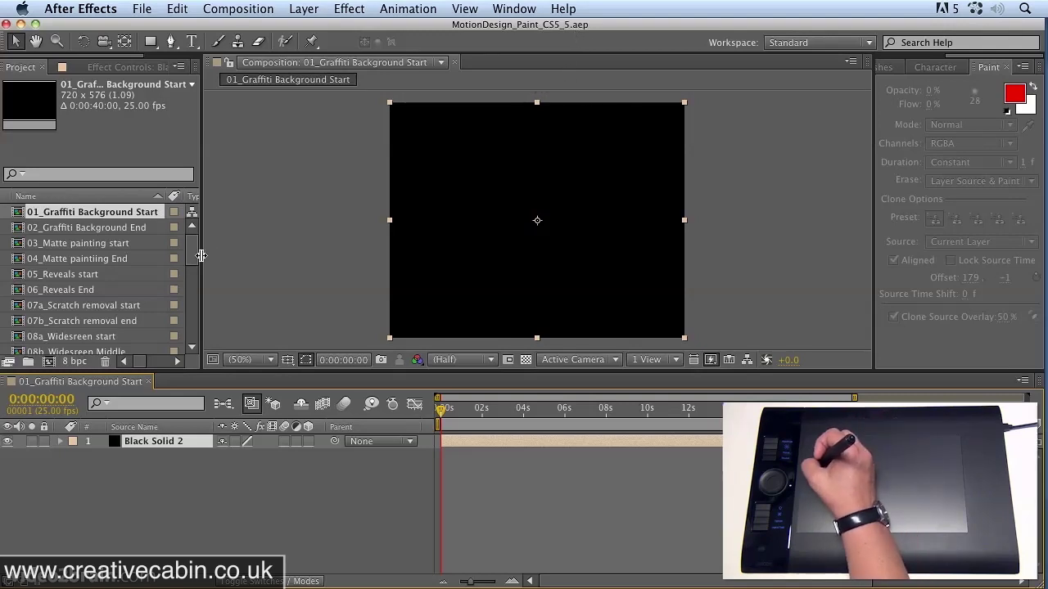
drag(195, 258, 195, 293)
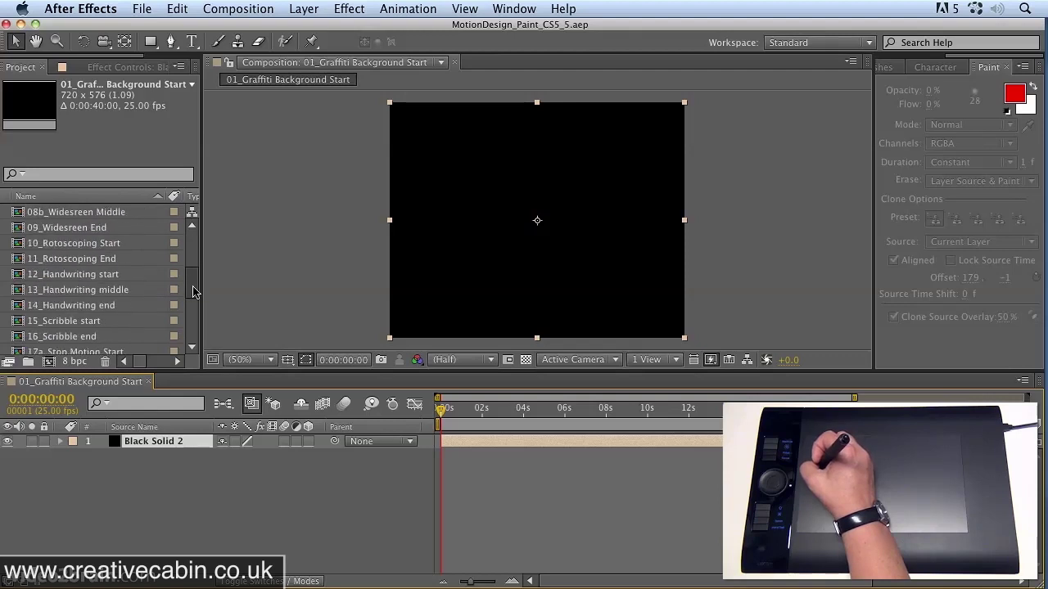
Open 10_Rotoscoping Start, view AR117.mov in the Layer panel at 100%, and choose the Brush tool.
double_click(76, 245)
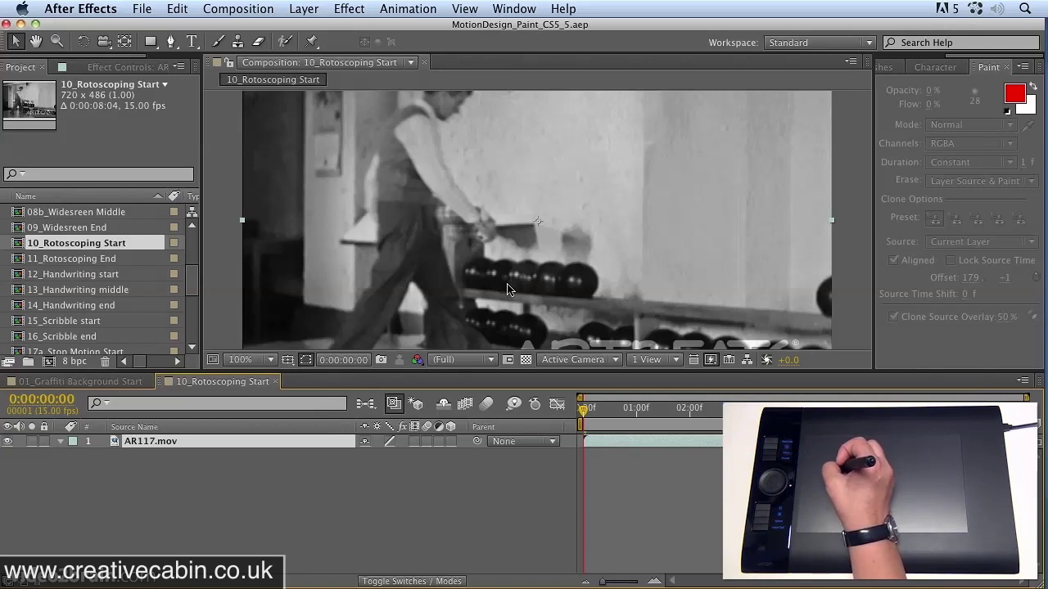
double_click(116, 451)
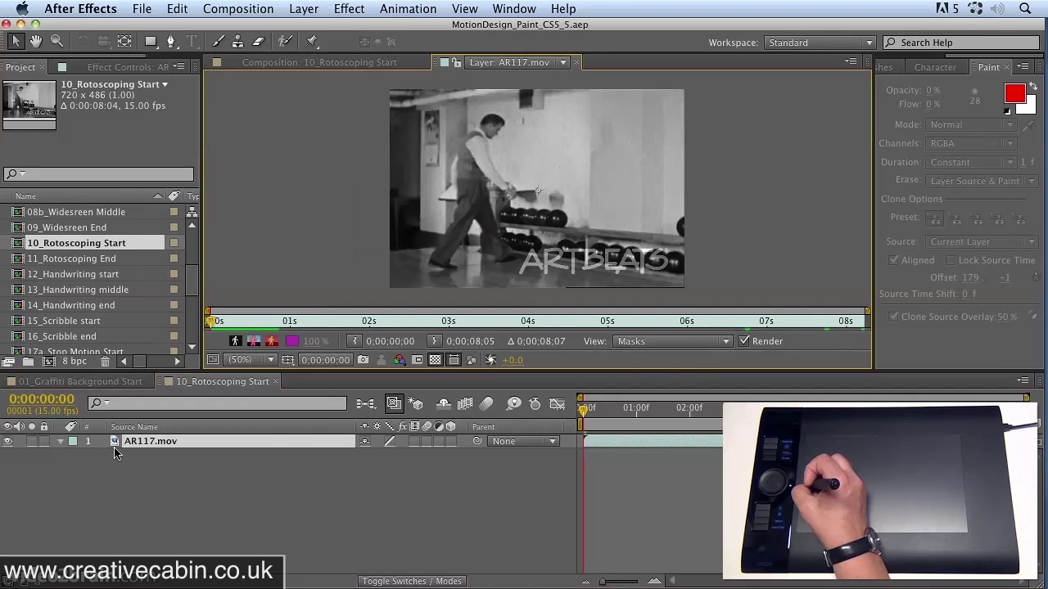
click(270, 361)
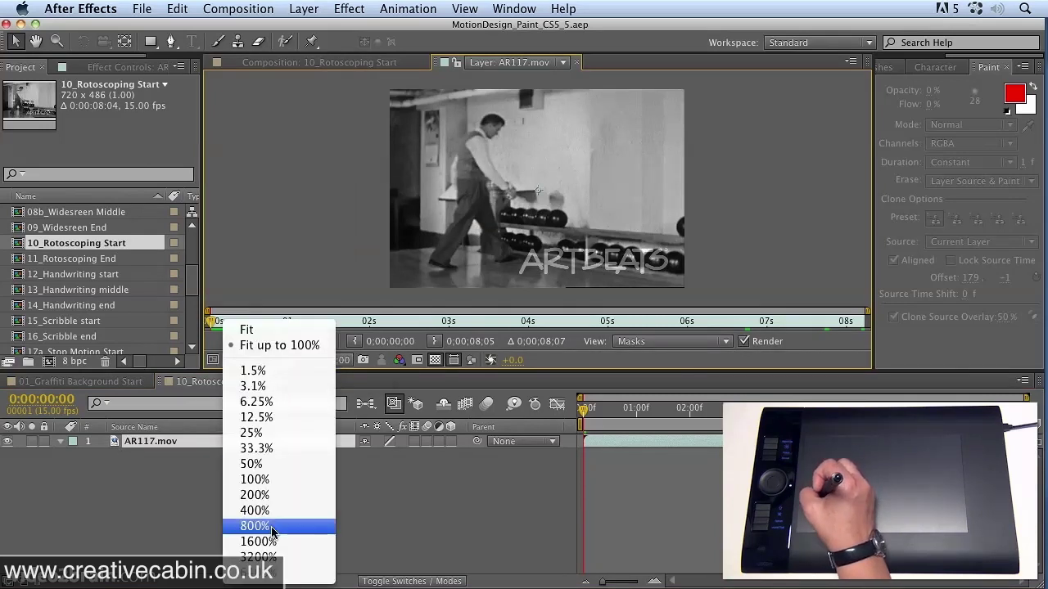
click(270, 495)
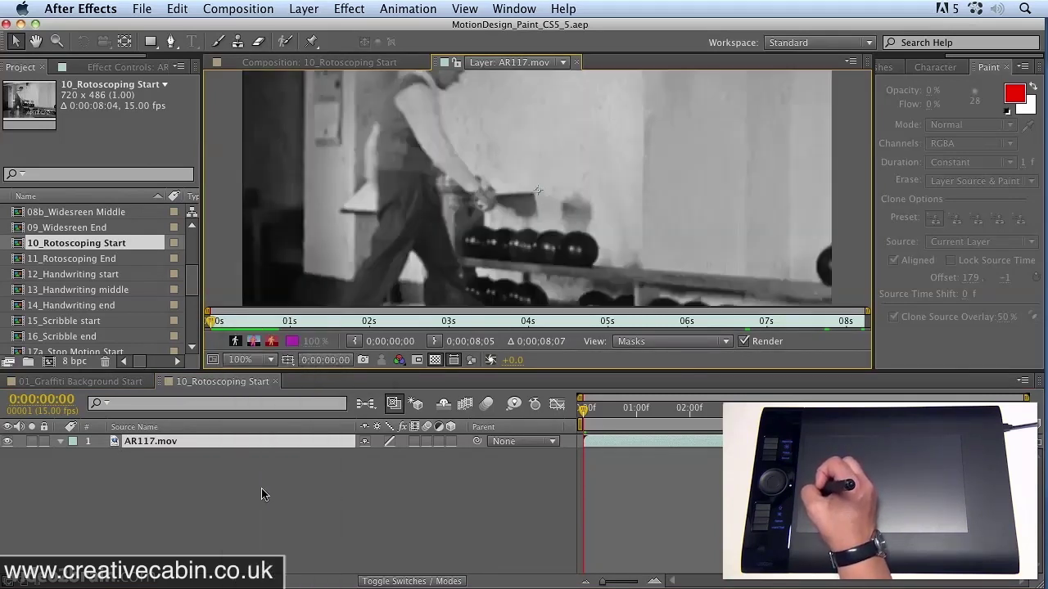
click(218, 41)
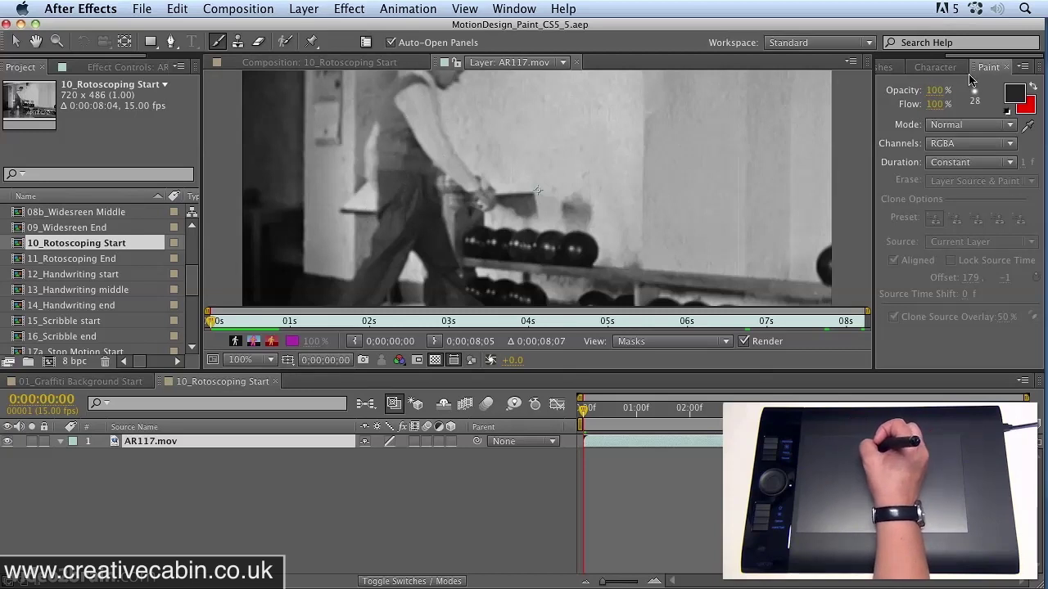
Choose the Hard Round 13 pixels brush with Size dynamics set to Off.
key(super+9)
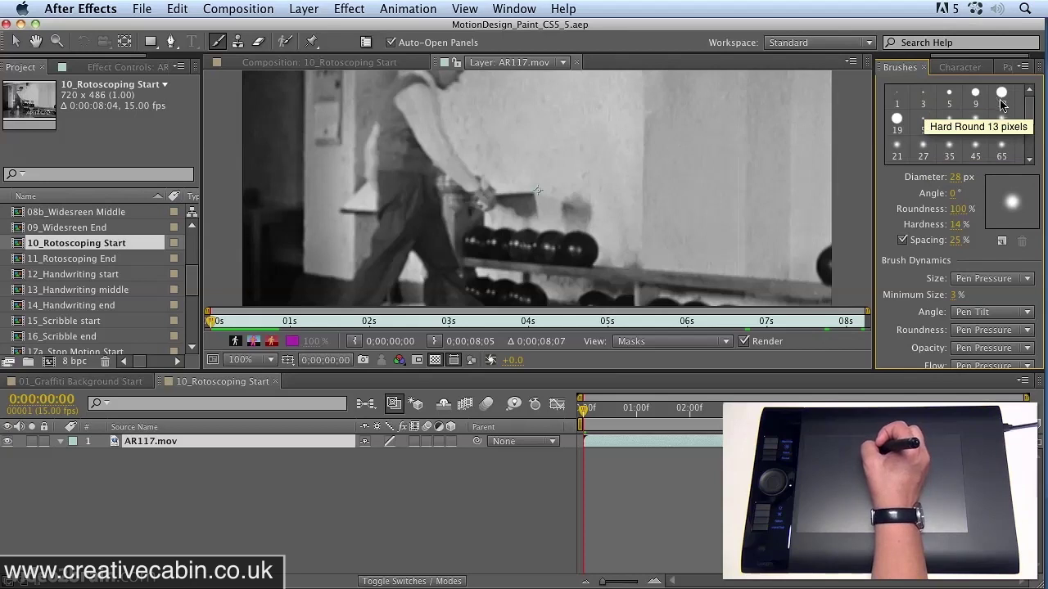
click(1001, 96)
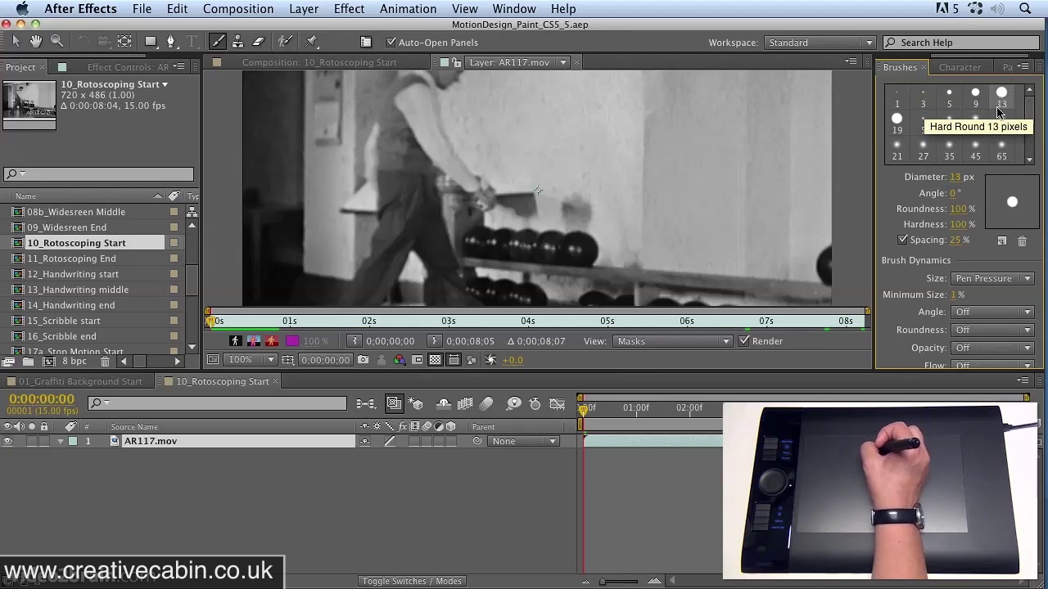
click(998, 282)
click(861, 290)
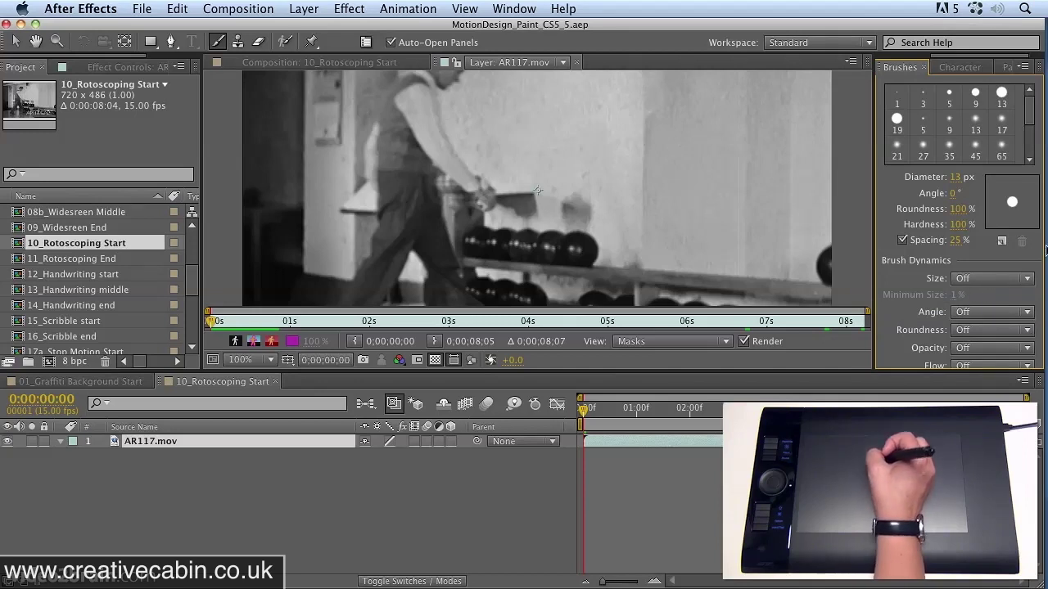
Sample a paint colour from the footage, then lighten the foreground colour to EBE9E9.
click(1005, 66)
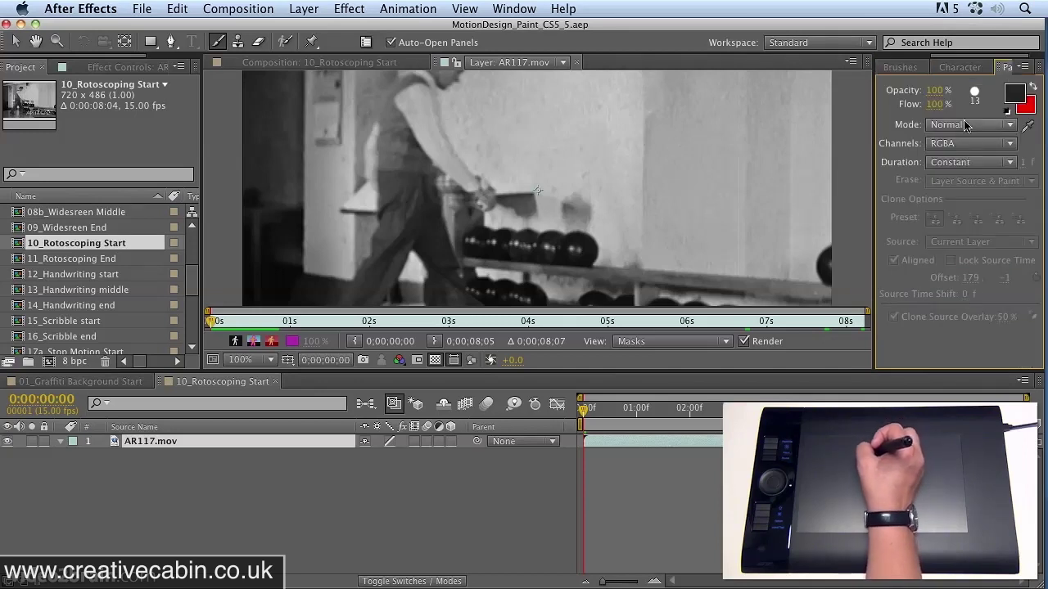
click(1027, 124)
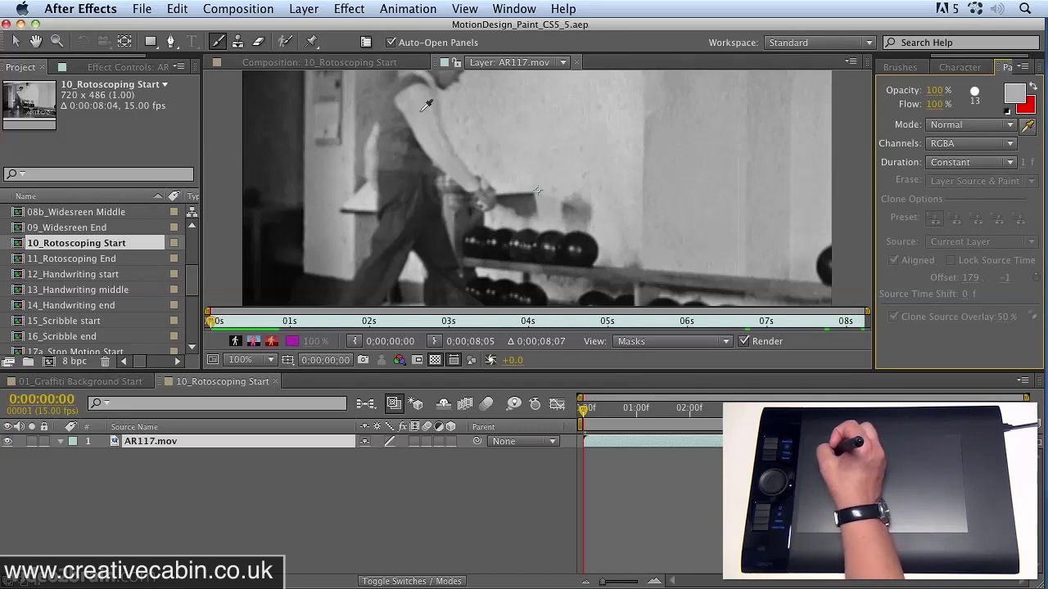
click(419, 144)
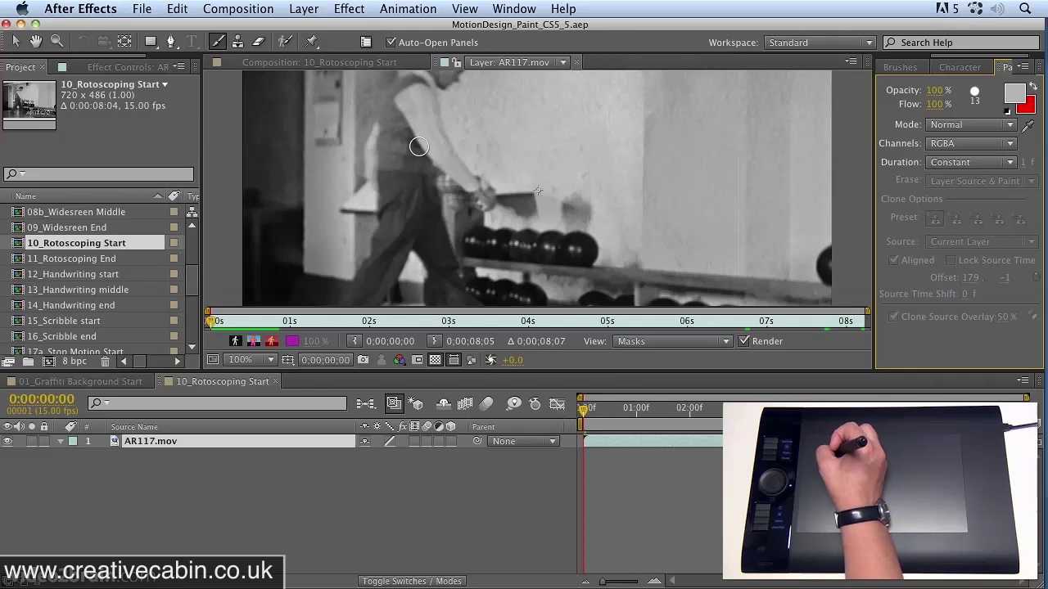
click(1015, 98)
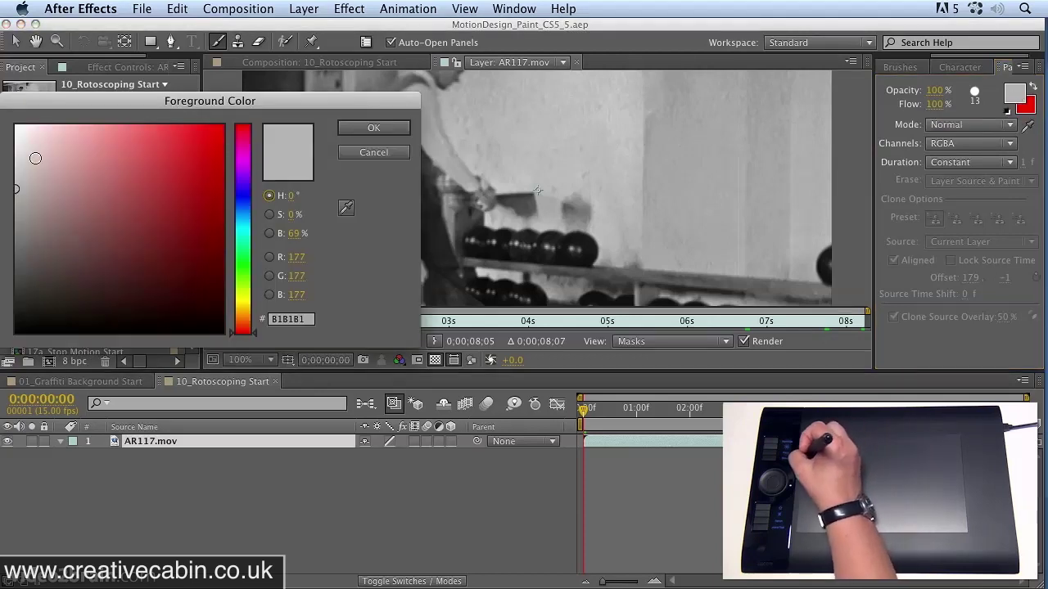
drag(16, 160, 17, 141)
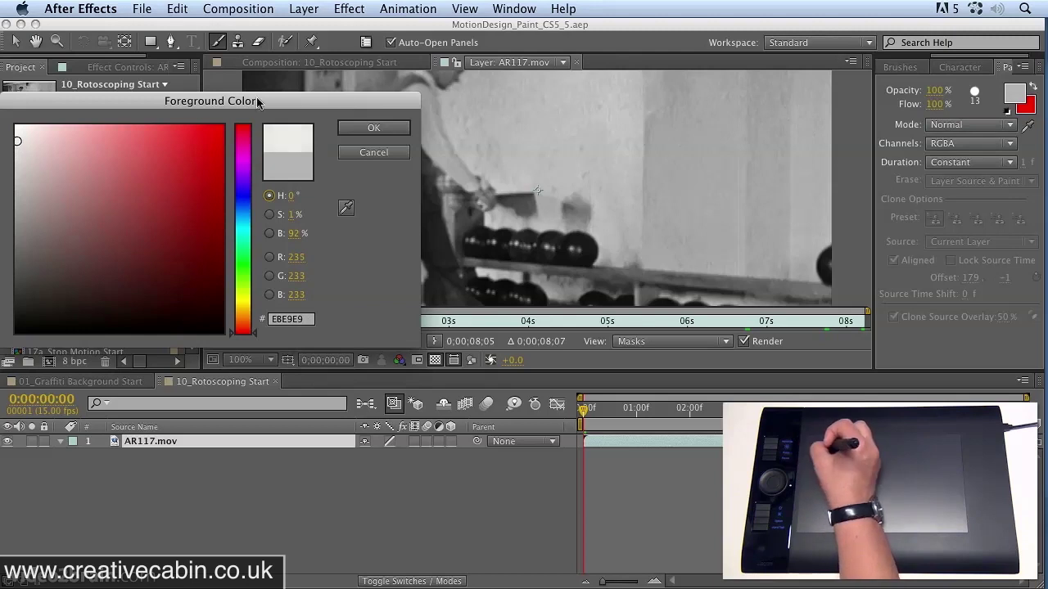
click(372, 128)
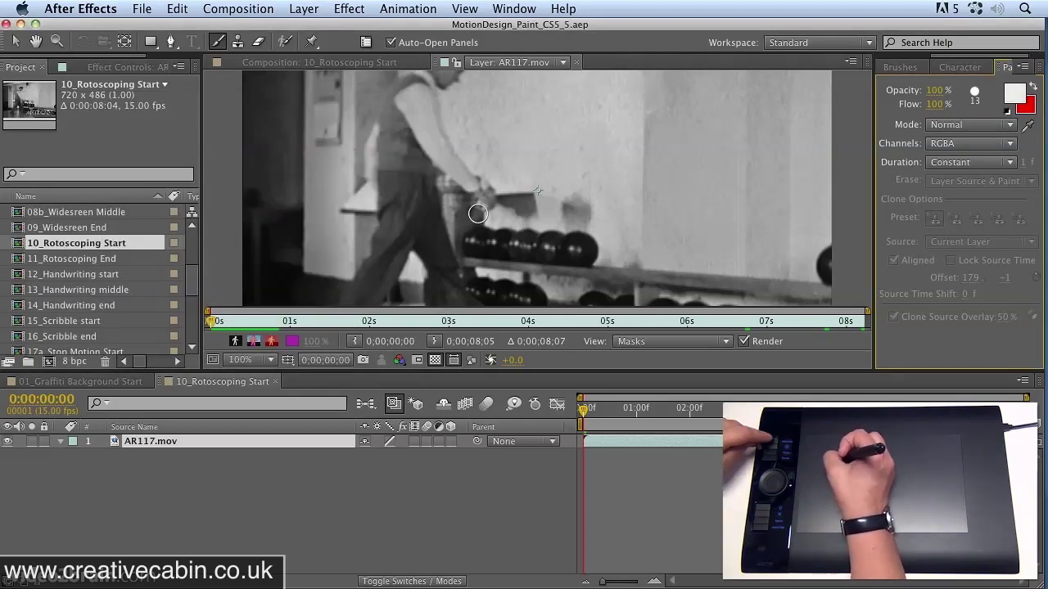
Paint near-white strokes down and back up the bowler's front arm in the maximized Layer panel.
key(grave)
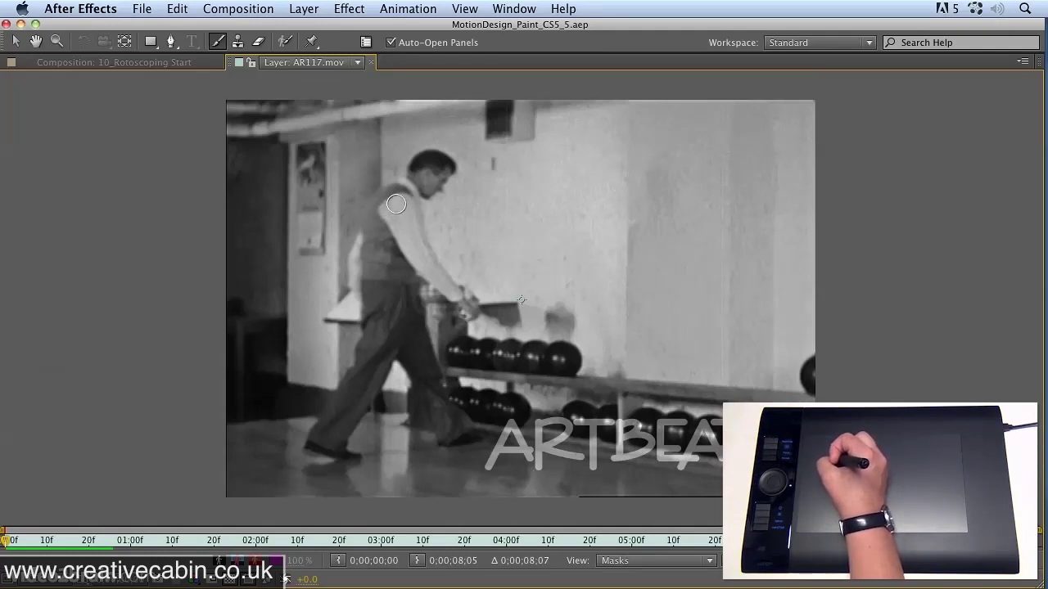
click(394, 203)
mouse_move(396, 201)
mouse_down()
mouse_move(413, 216)
mouse_move(406, 237)
mouse_move(422, 233)
mouse_move(410, 256)
mouse_move(429, 258)
mouse_move(423, 270)
mouse_move(437, 271)
mouse_move(460, 304)
mouse_up()
mouse_move(417, 262)
mouse_down()
mouse_move(390, 212)
mouse_move(424, 275)
mouse_move(452, 292)
mouse_up()
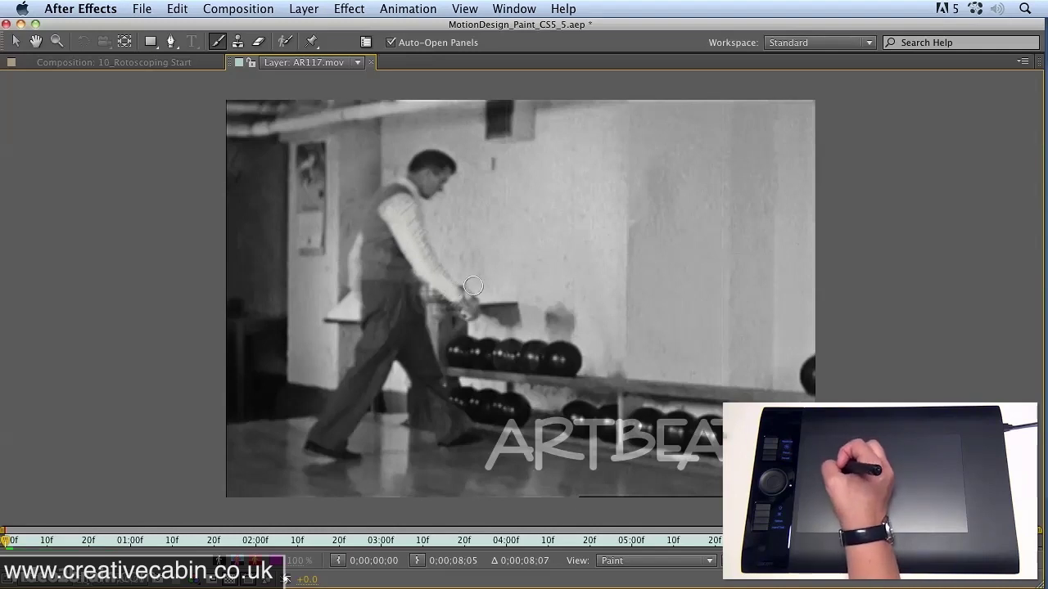
Rename the Paint effect's Brush 1 stroke to 'Front arm' in the timeline.
key(grave)
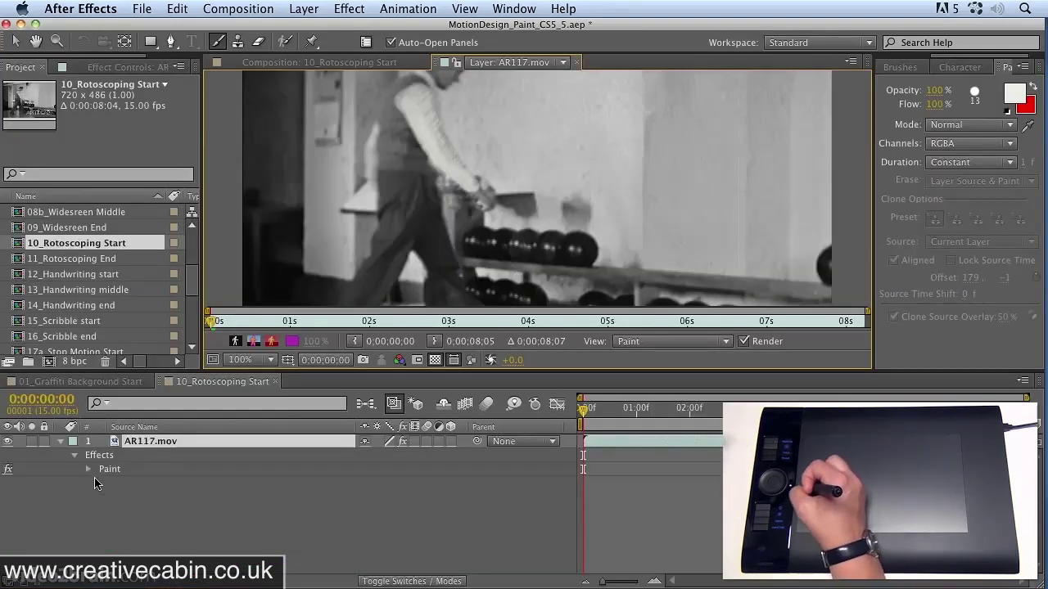
click(88, 469)
click(102, 497)
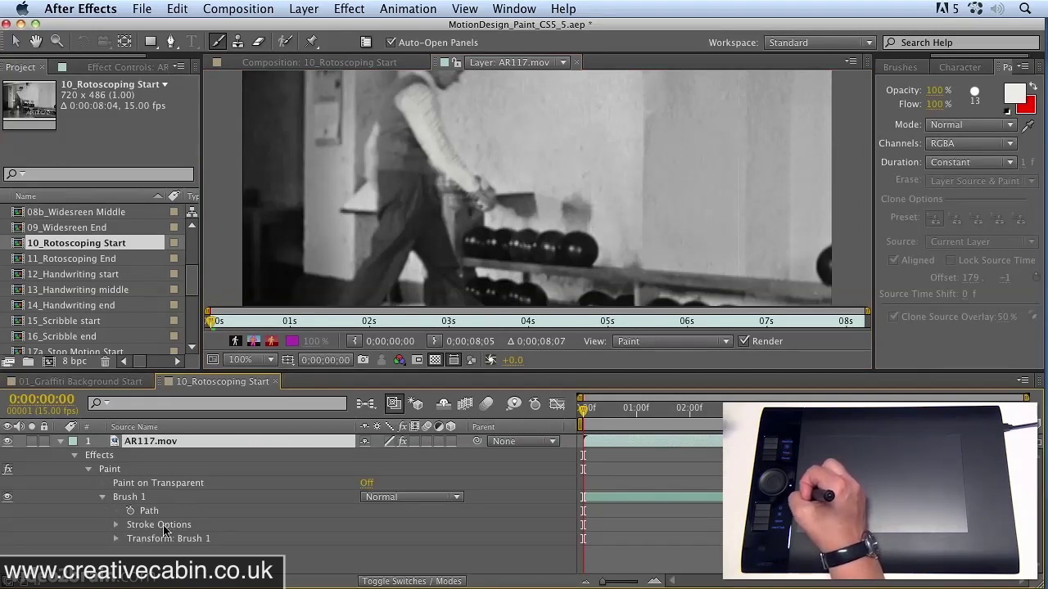
click(102, 498)
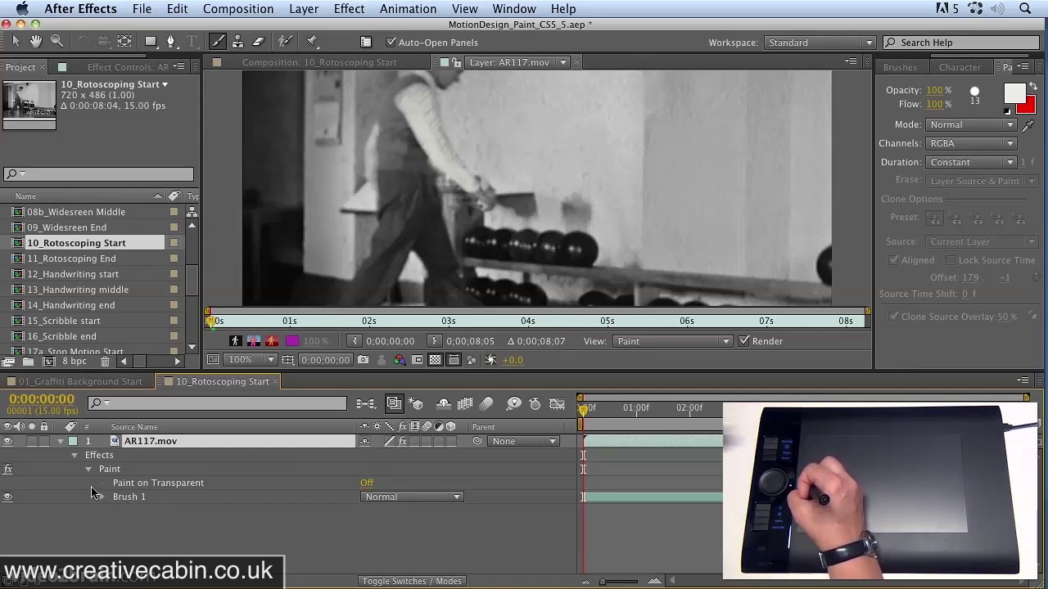
click(131, 499)
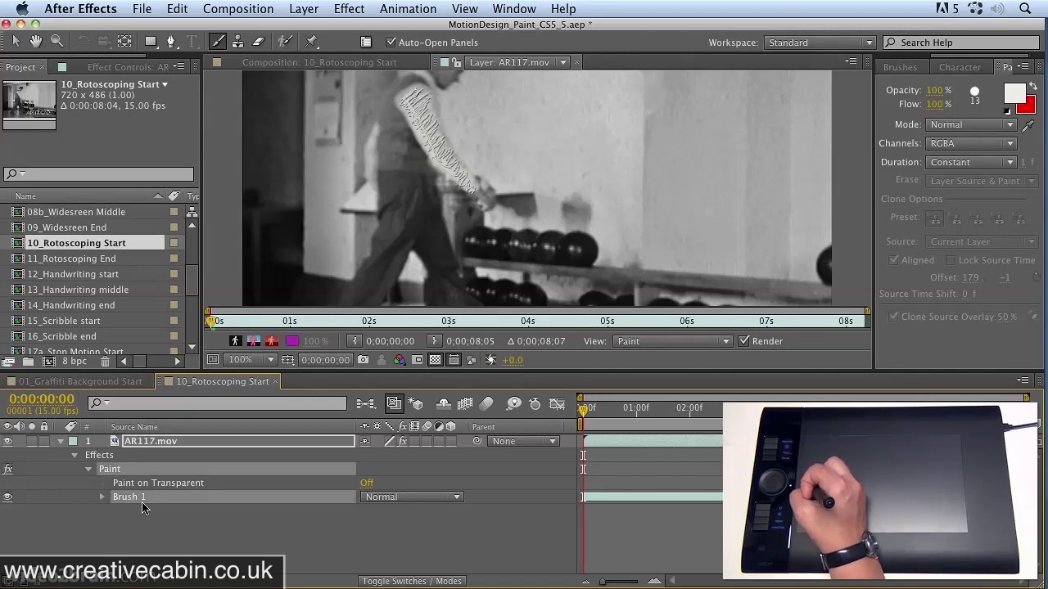
key(Return)
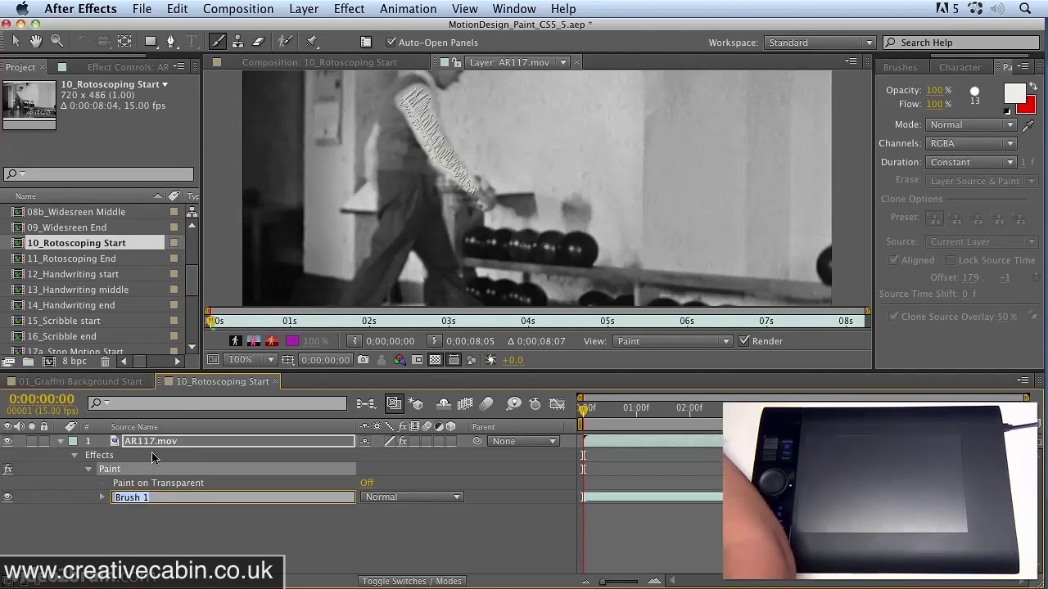
text(Front arm)
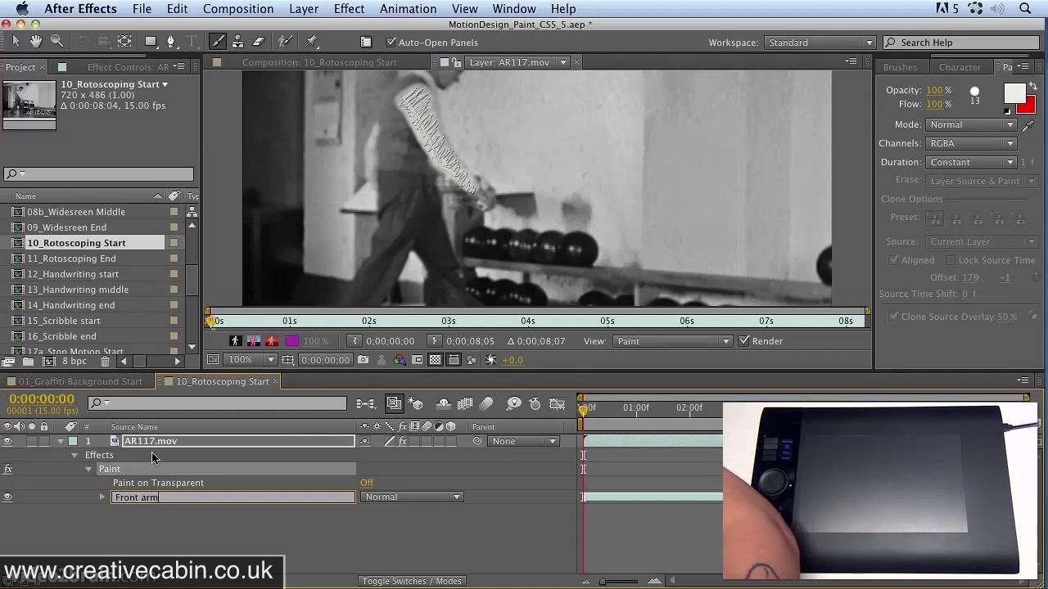
click(275, 524)
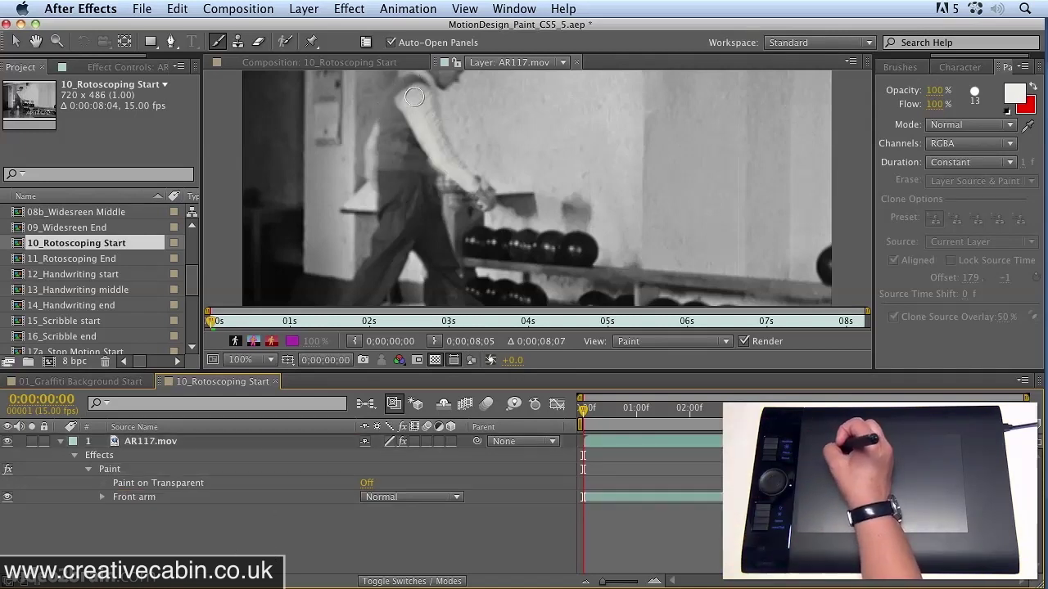
Sample a grey paint colour from the footage and set the brush diameter to 20 px.
click(1027, 125)
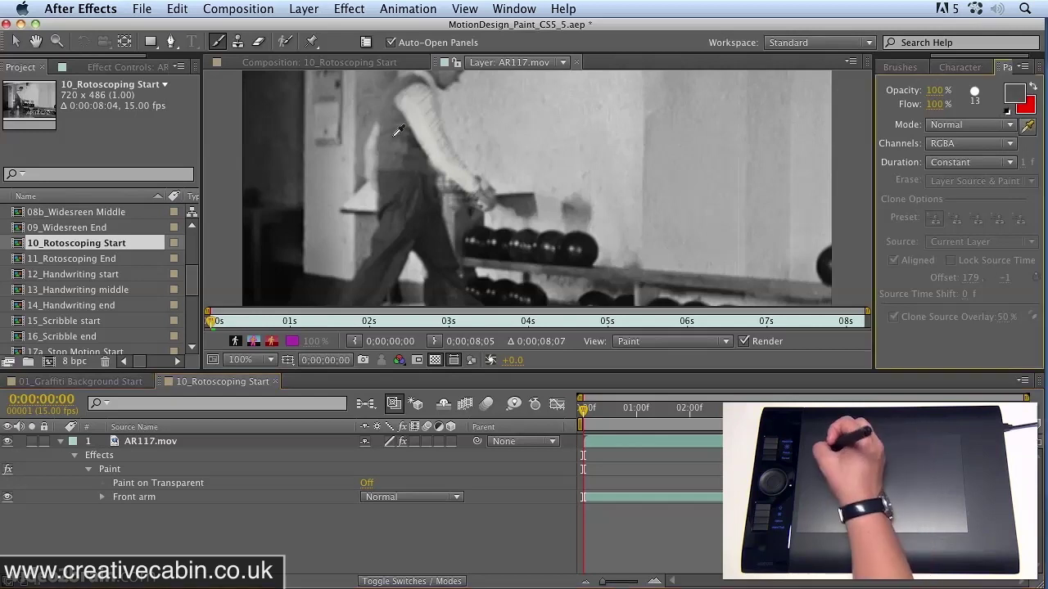
click(396, 108)
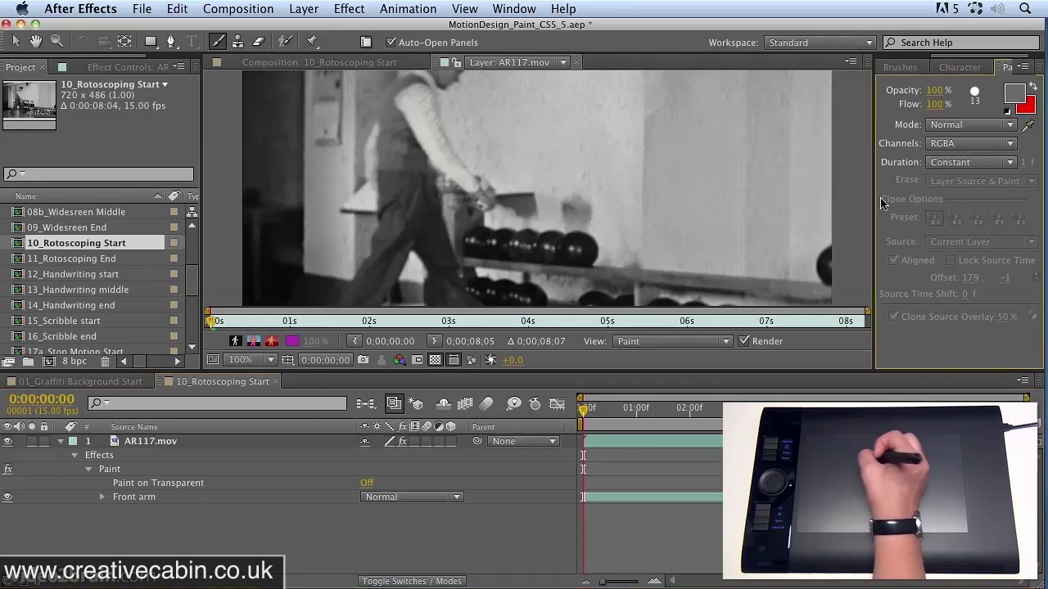
click(907, 68)
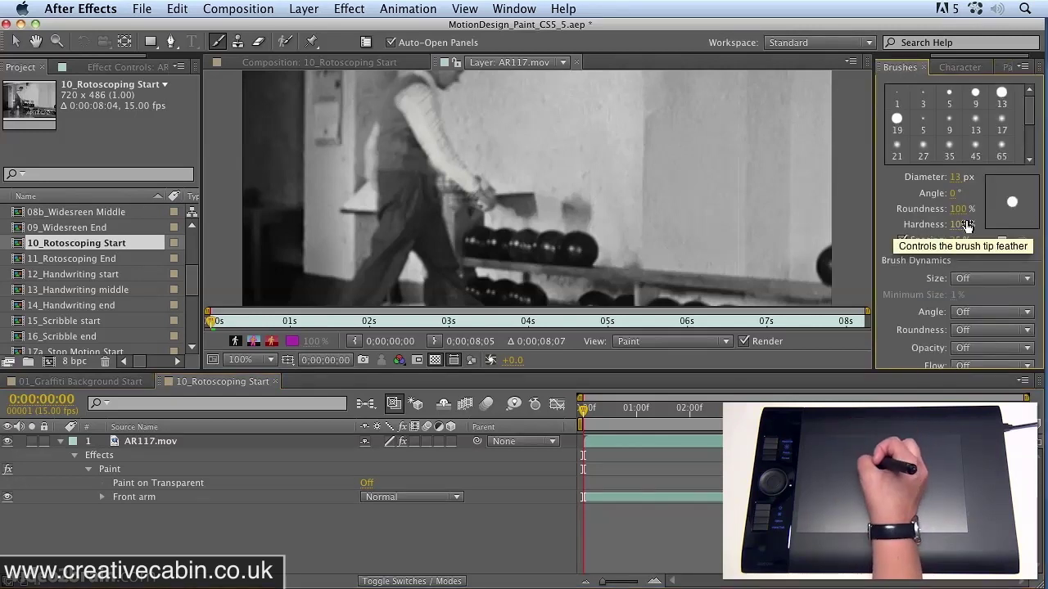
click(954, 178)
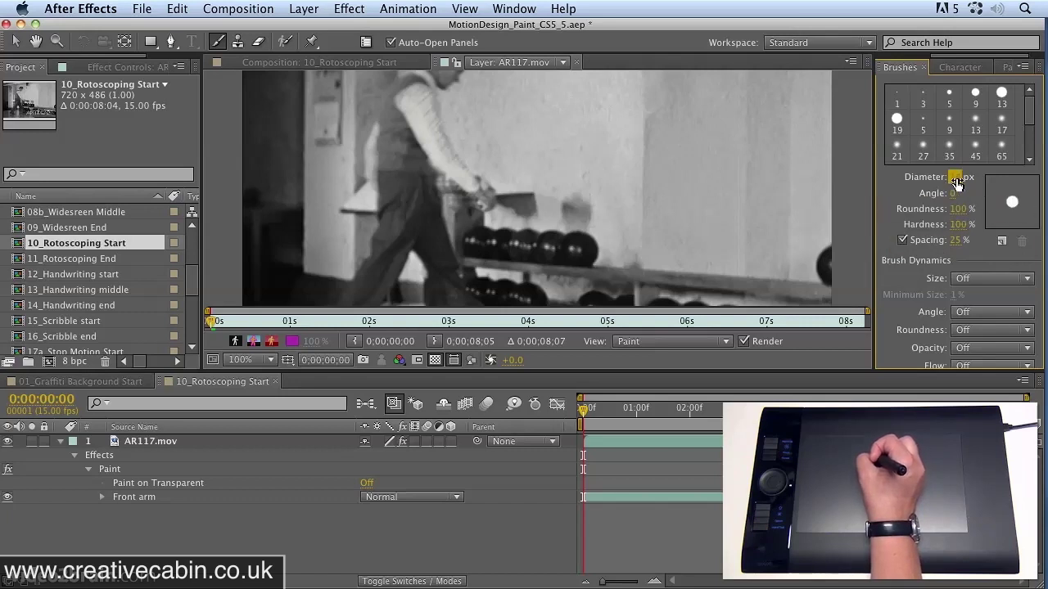
text(20)
key(Return)
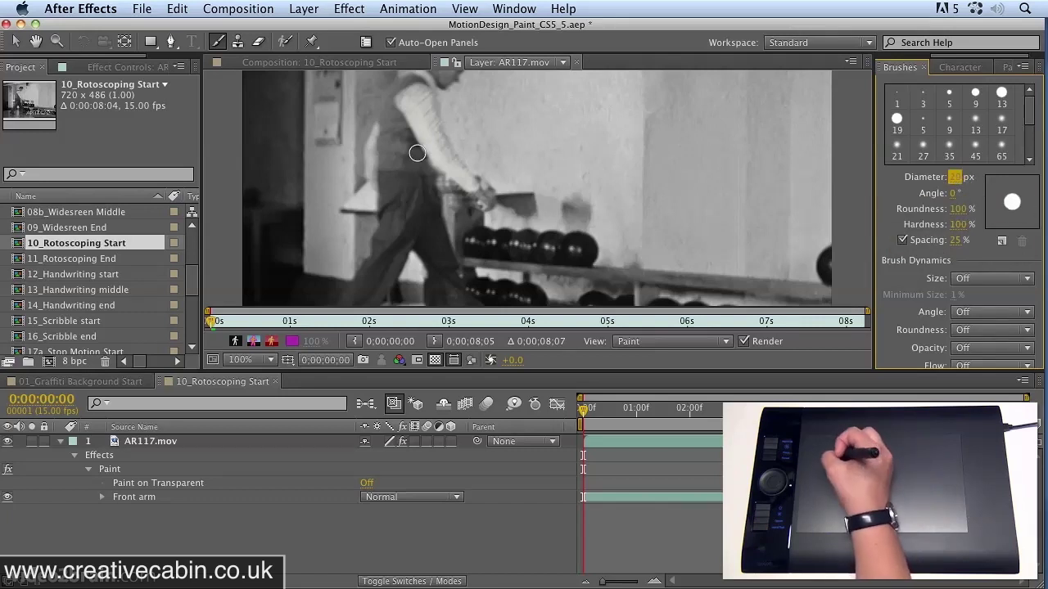
key(grave)
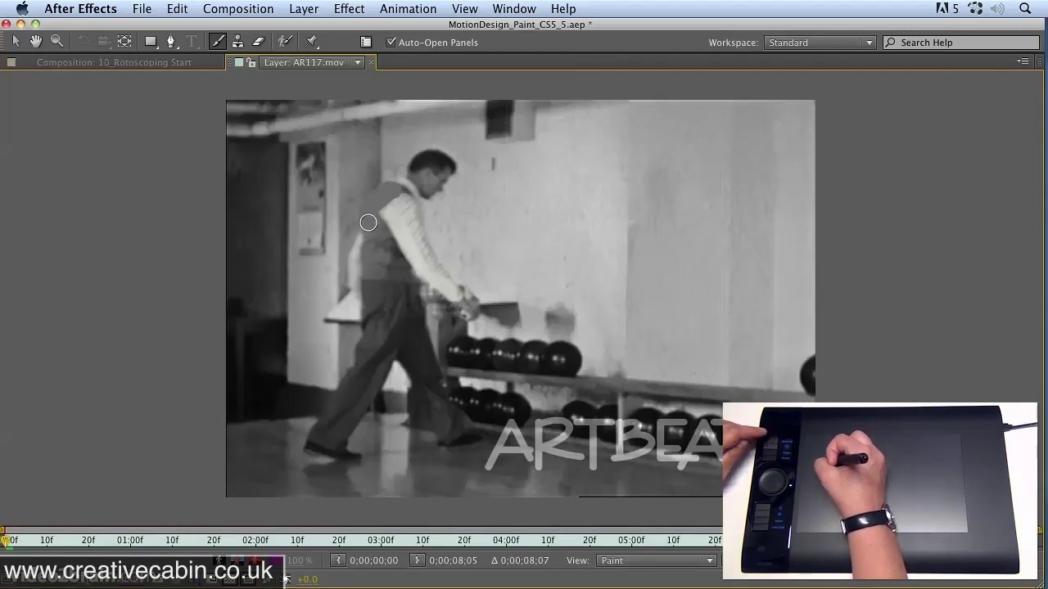
Undo the trial grey stroke over the vest and shrink the brush to a 10 px diameter.
mouse_move(370, 246)
mouse_down()
mouse_move(357, 276)
mouse_move(384, 276)
mouse_move(376, 257)
mouse_move(407, 287)
mouse_up()
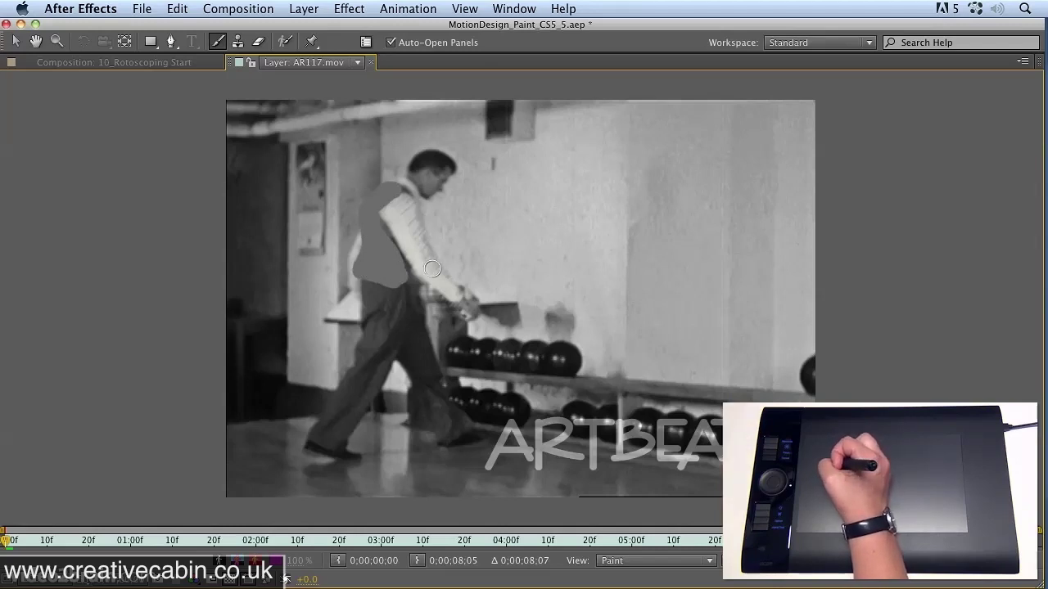
key(super+z)
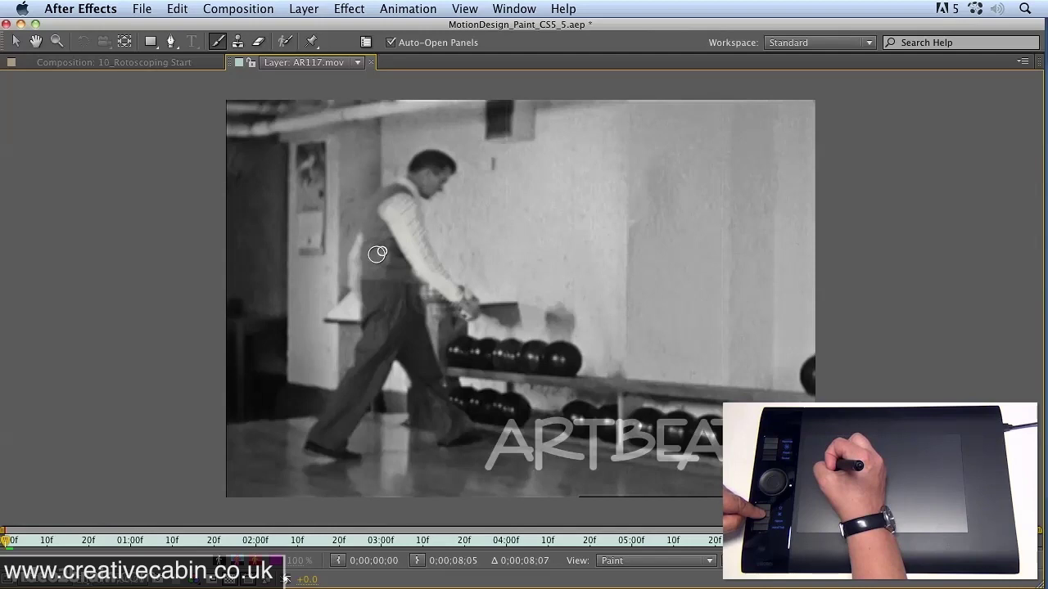
drag(378, 254, 381, 253)
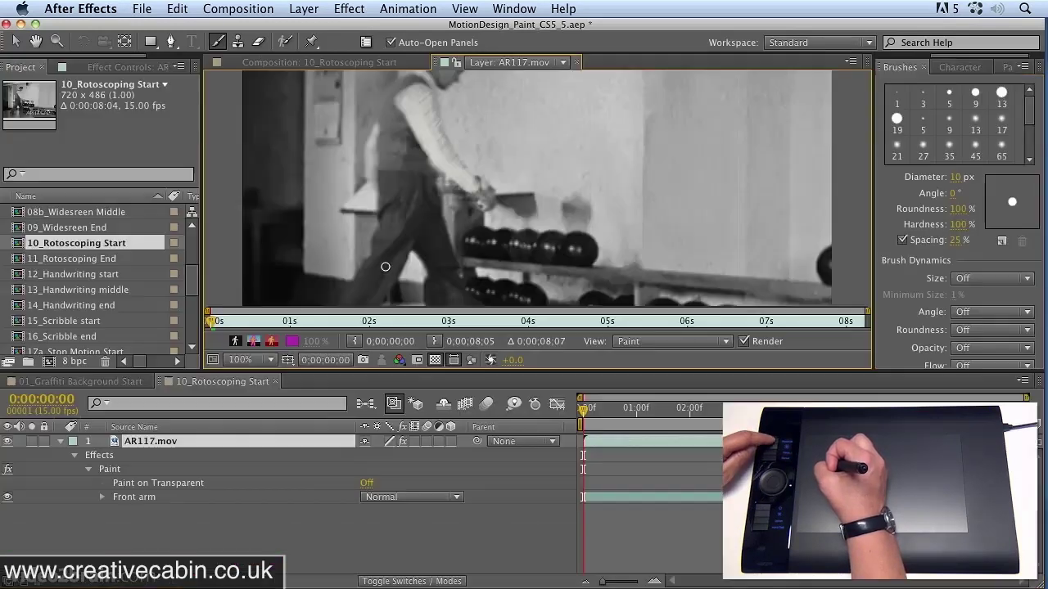
Set brush Flow and Size dynamics to Pen Pressure with a 5% minimum size.
key(grave)
click(1013, 279)
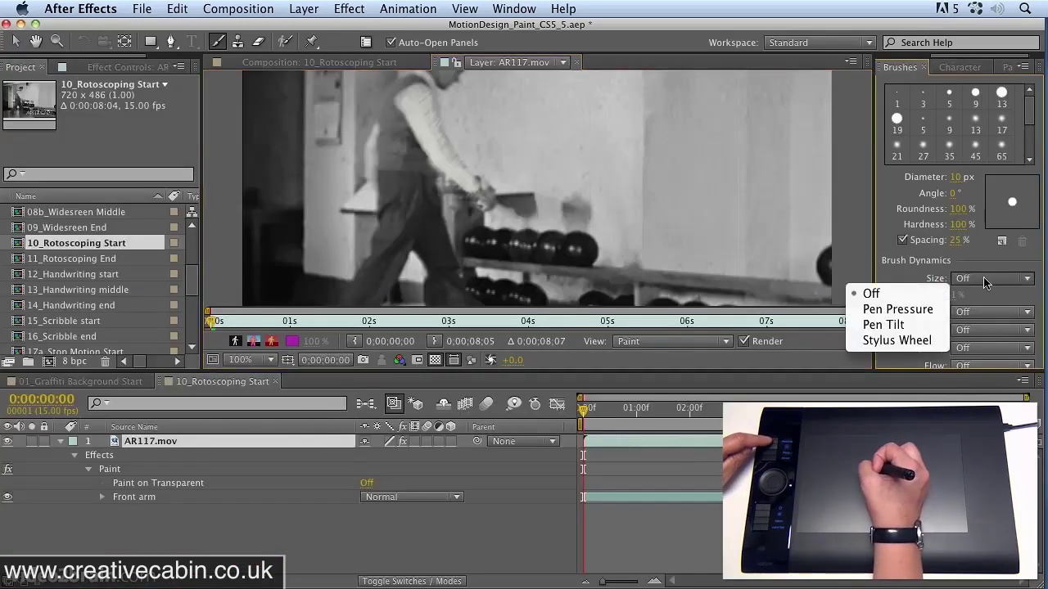
click(867, 285)
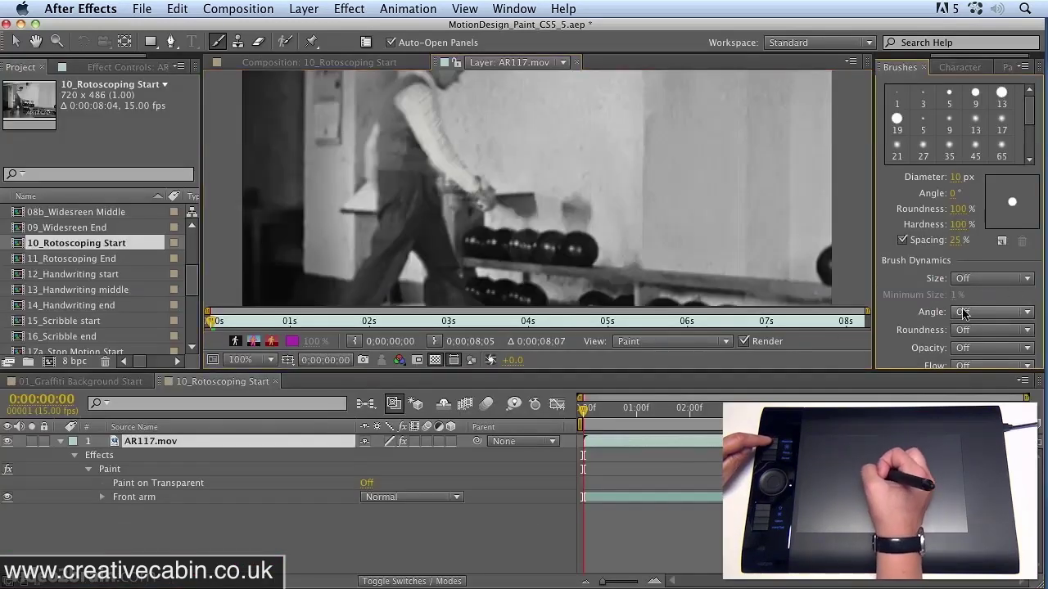
click(972, 365)
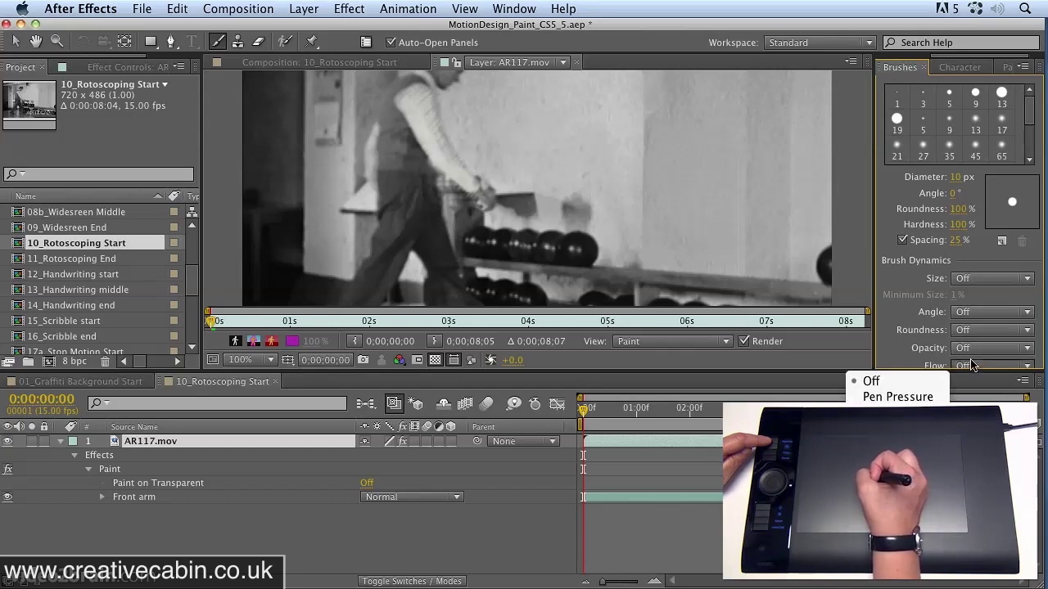
click(933, 398)
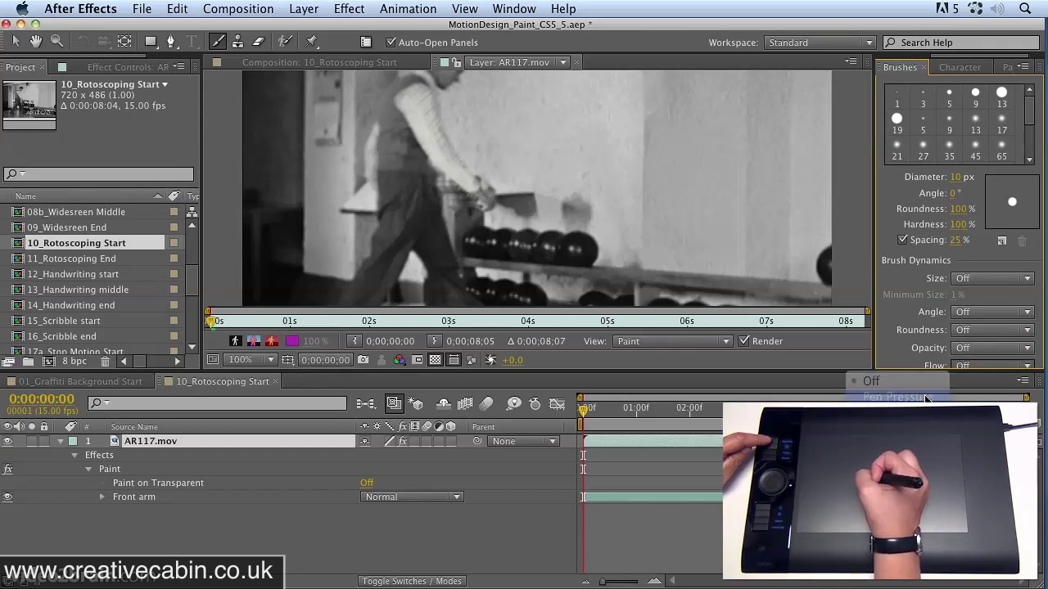
click(987, 283)
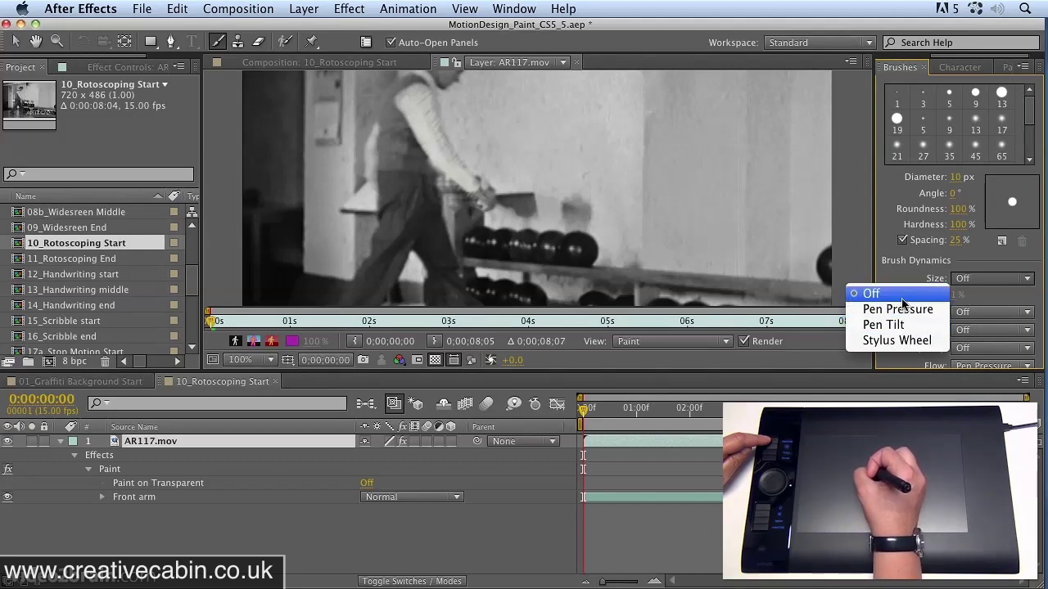
click(901, 308)
click(954, 295)
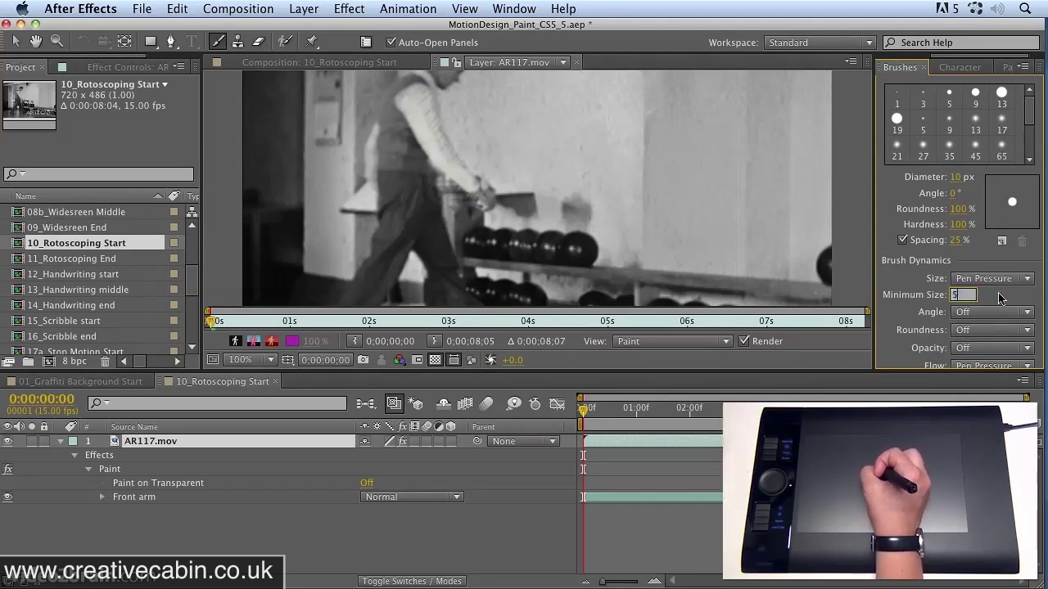
text(5)
key(Return)
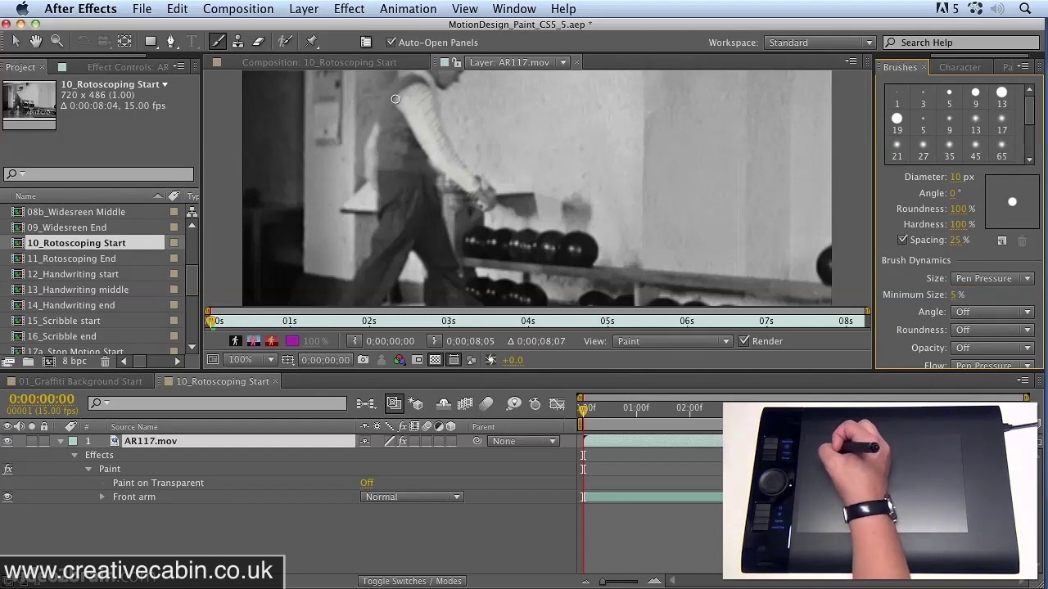
Paint over the bowler's vest and name the new stroke 'Shirt'.
key(grave)
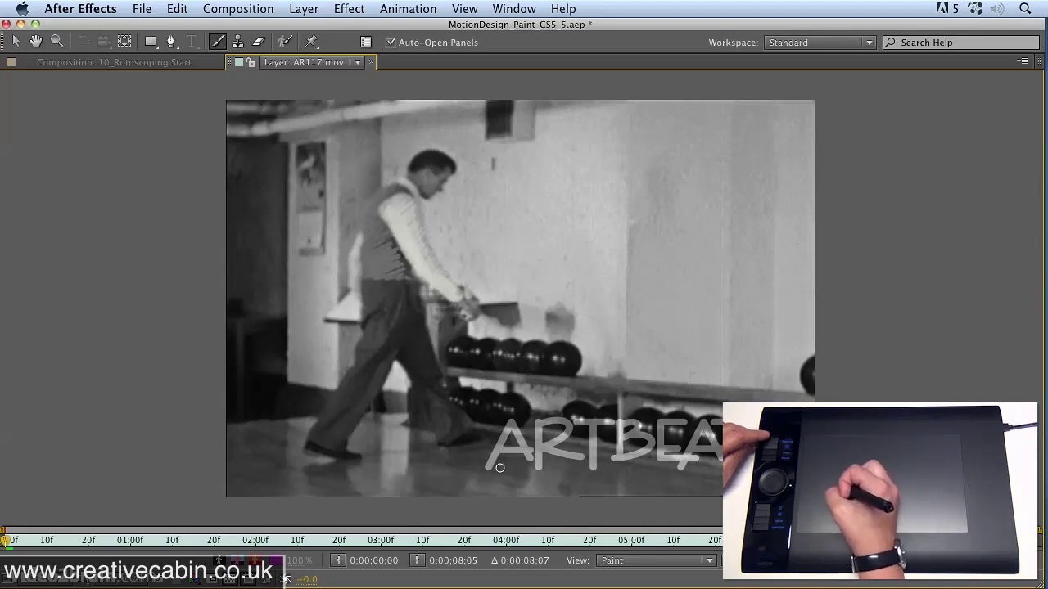
key(grave)
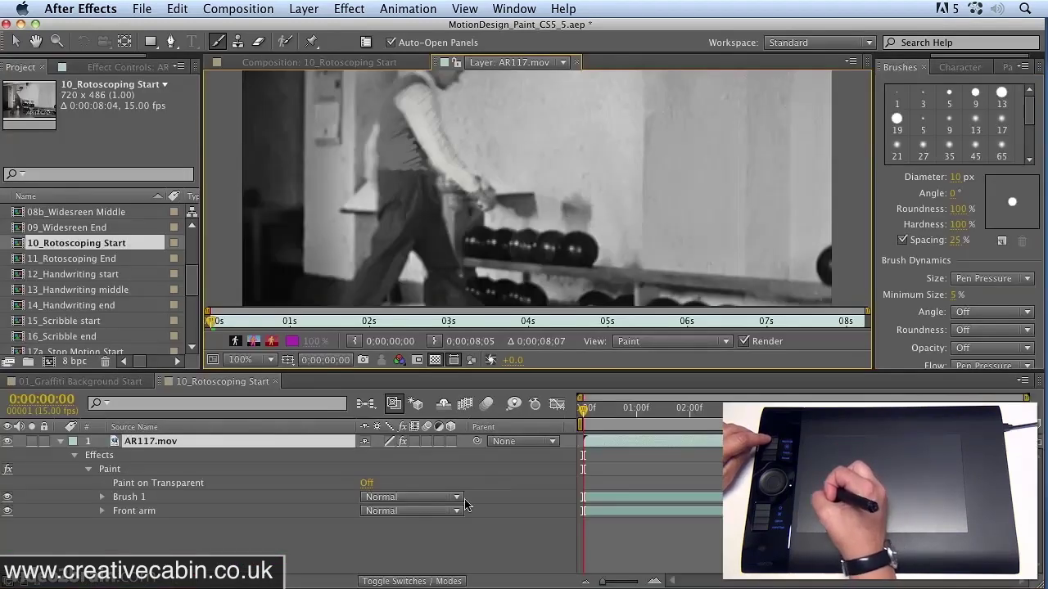
click(133, 498)
key(Return)
text(S)
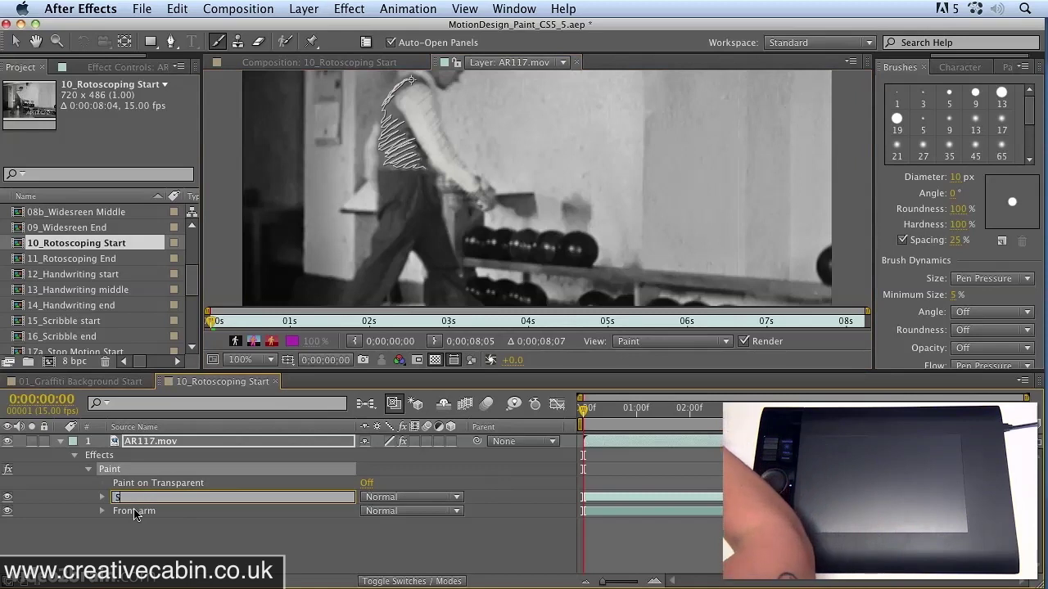
text(hirt)
key(Return)
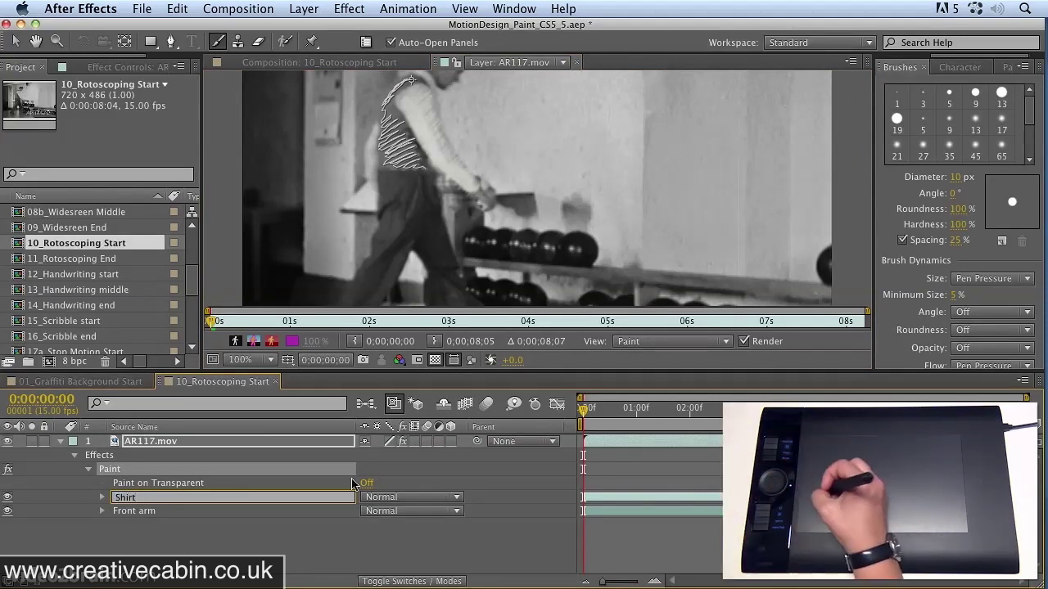
click(211, 557)
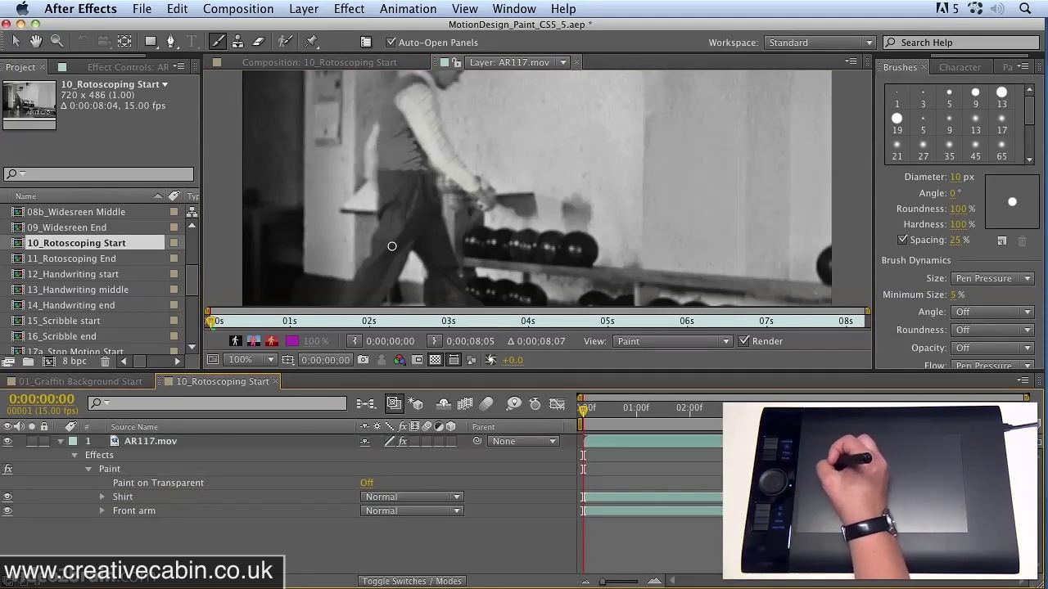
In the maximized viewer, paint grey strokes over the front leg and its highlight.
key(grave)
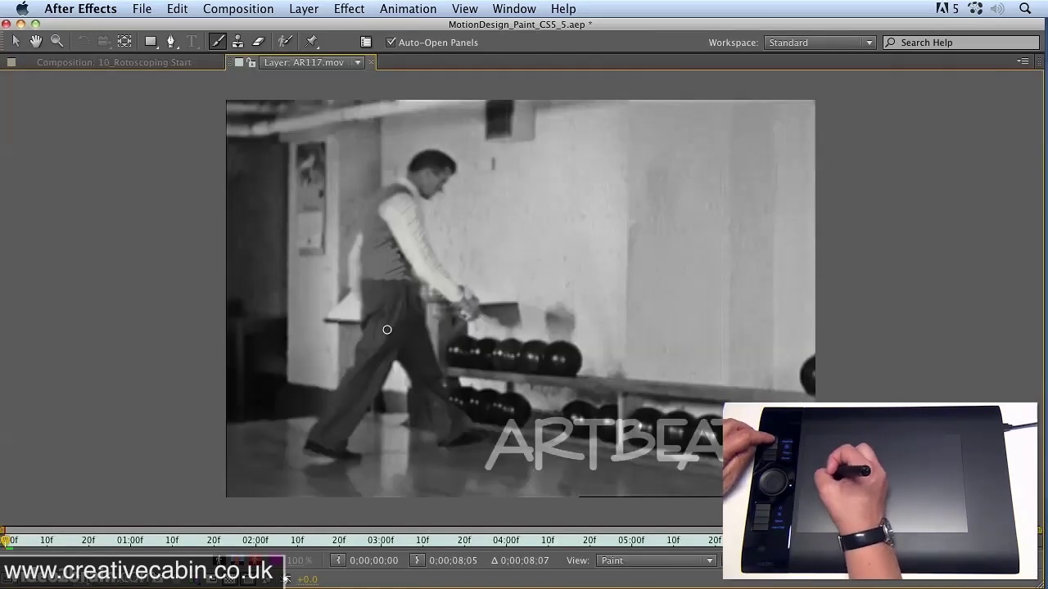
key(grave)
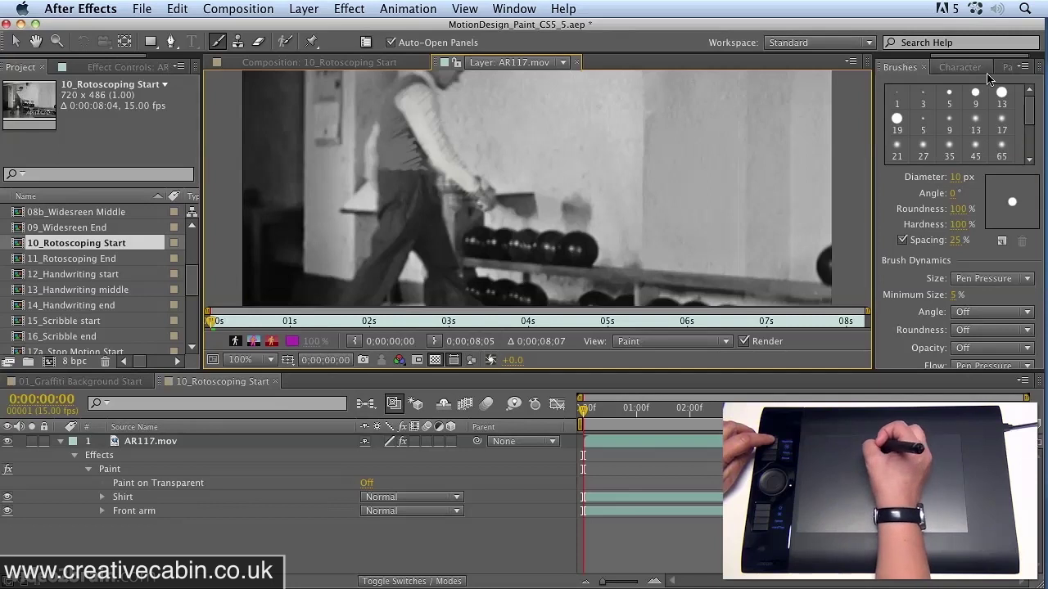
click(1006, 66)
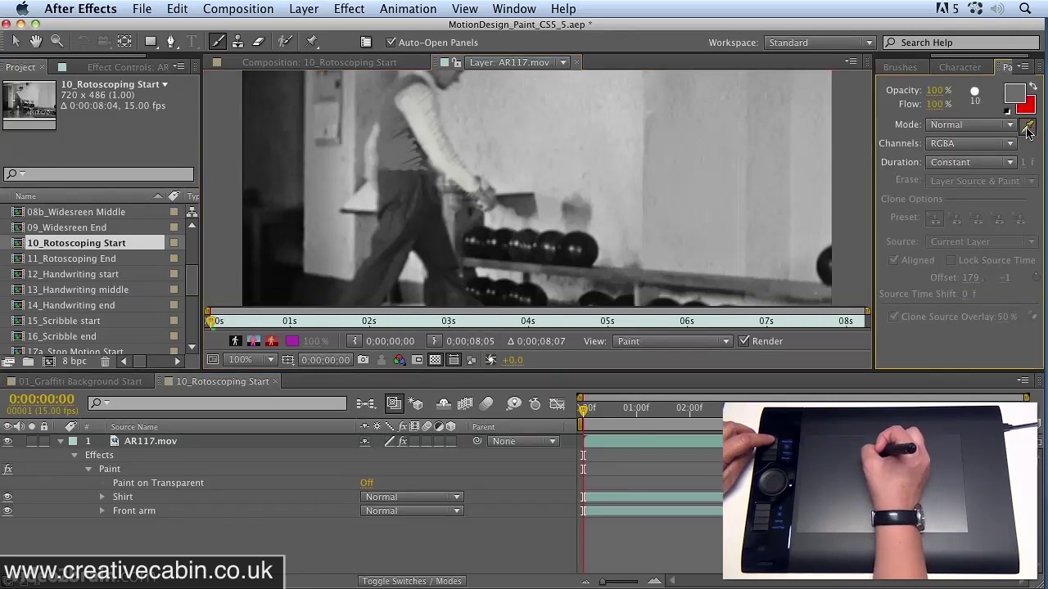
key(grave)
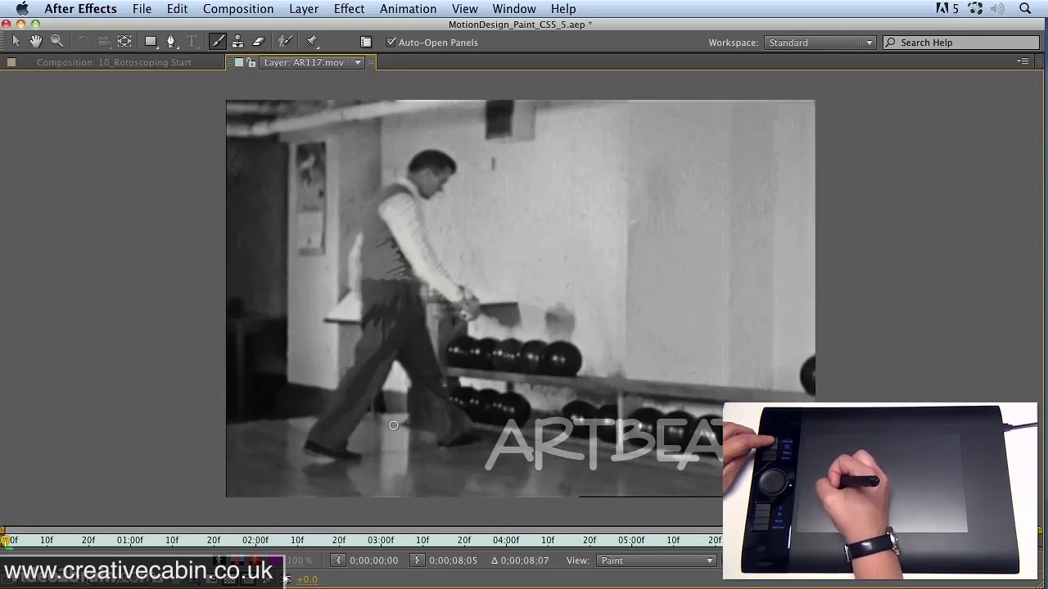
key(grave)
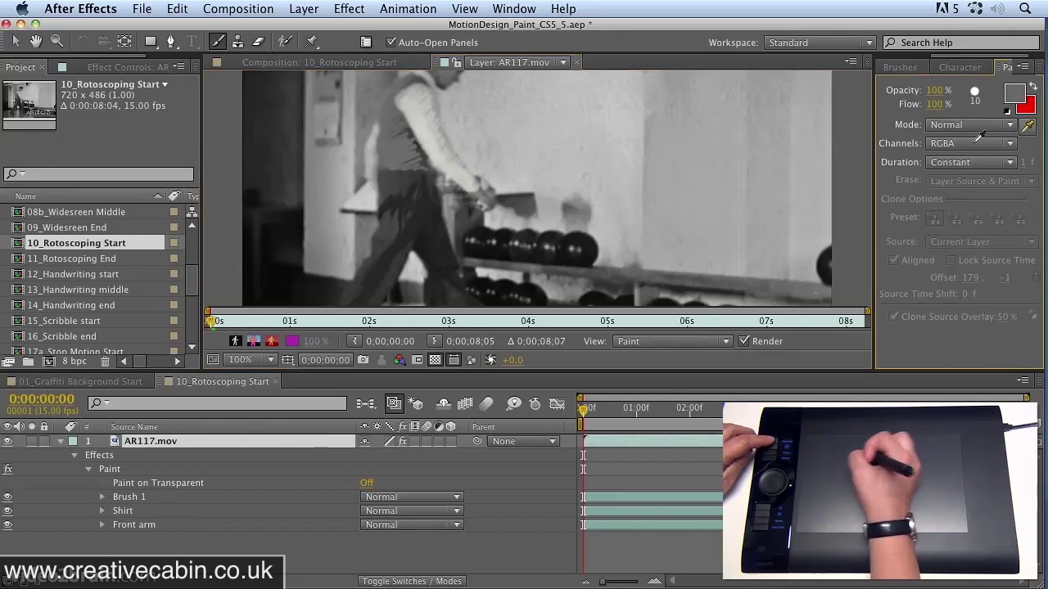
key(grave)
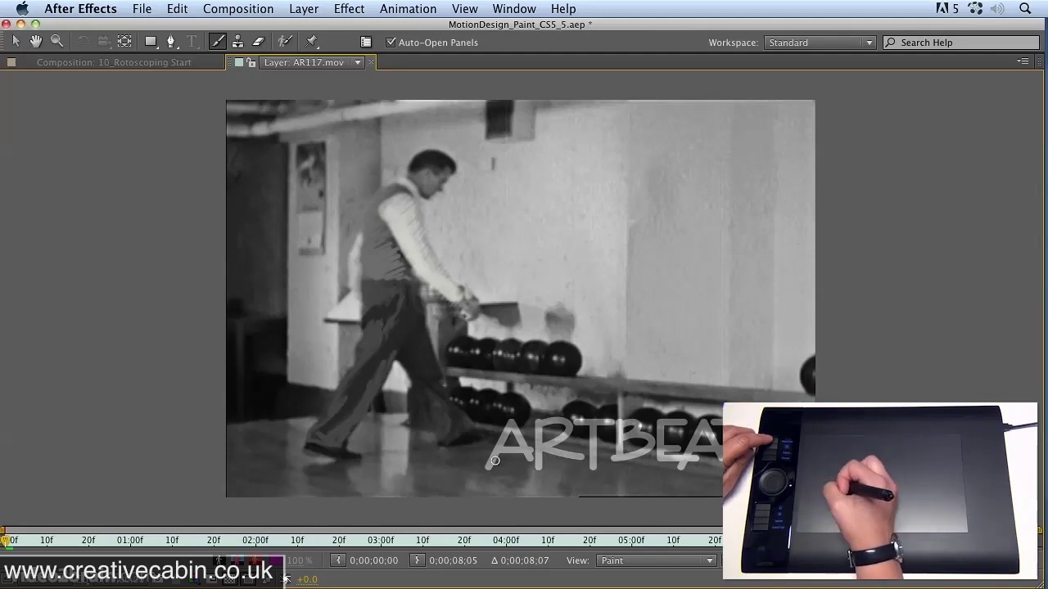
key(grave)
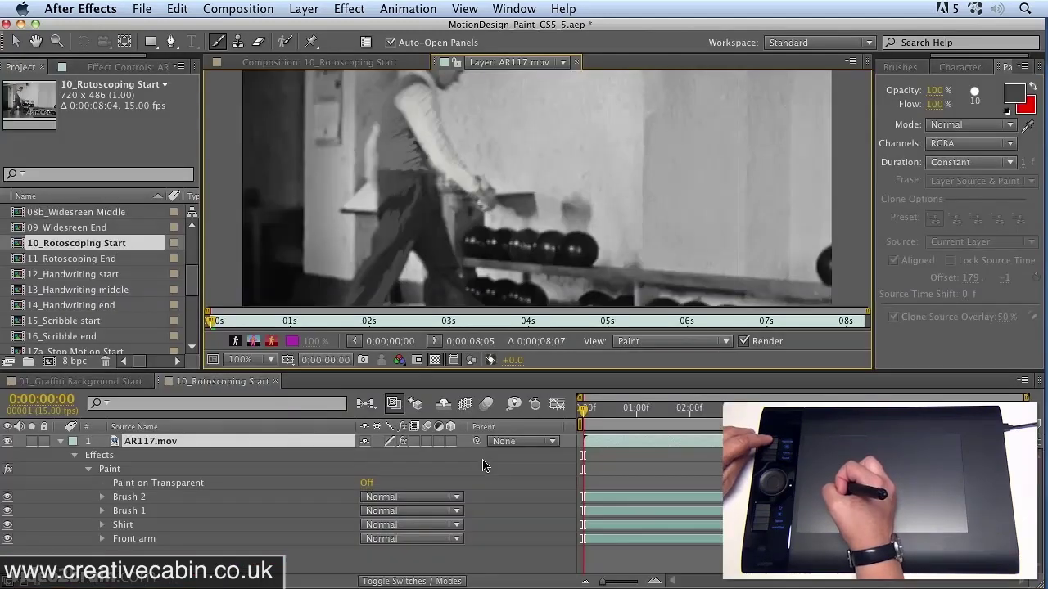
Rename Brush 1 to 'Front leg' and Brush 2 to 'Front lg highlight'.
click(138, 513)
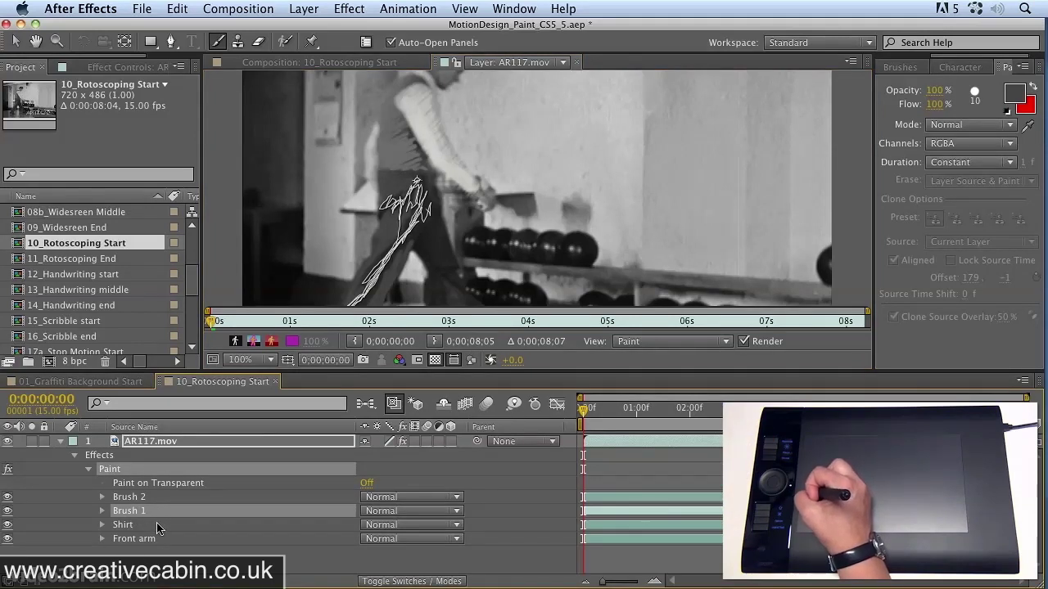
key(Return)
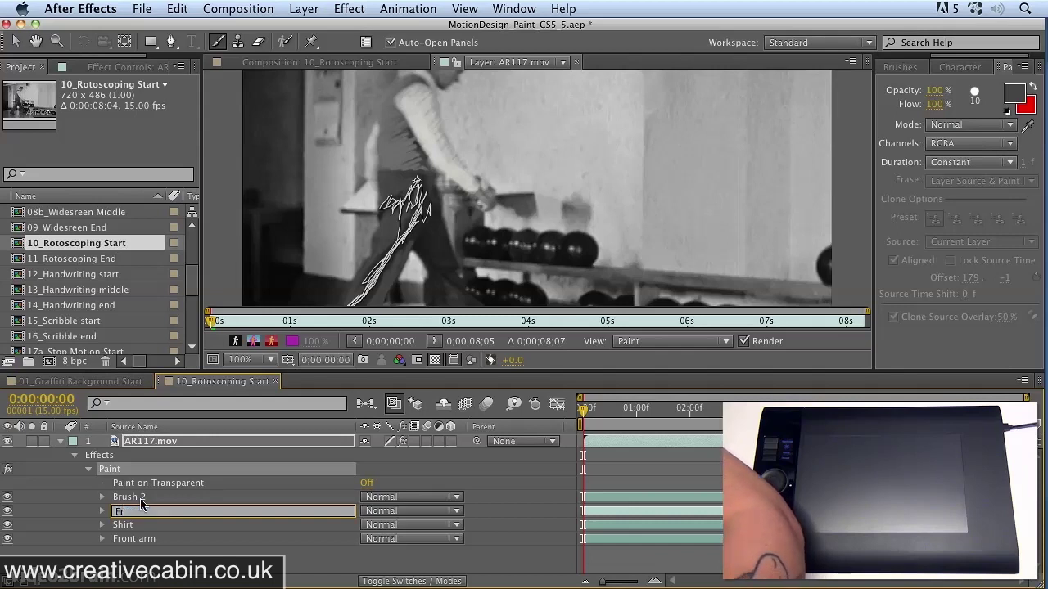
text(Front leg)
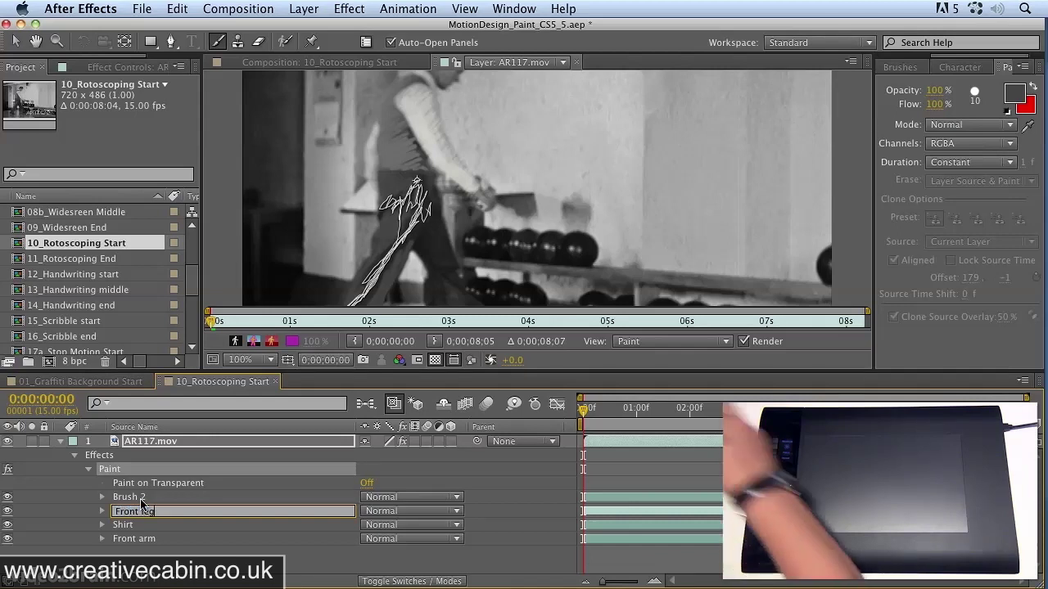
click(135, 498)
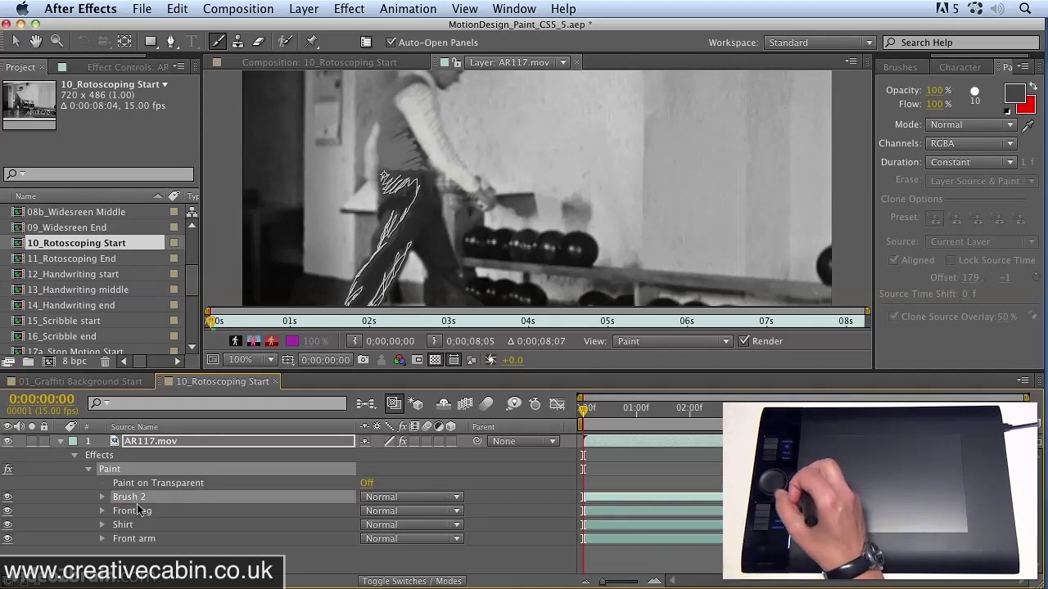
key(Return)
text(Front)
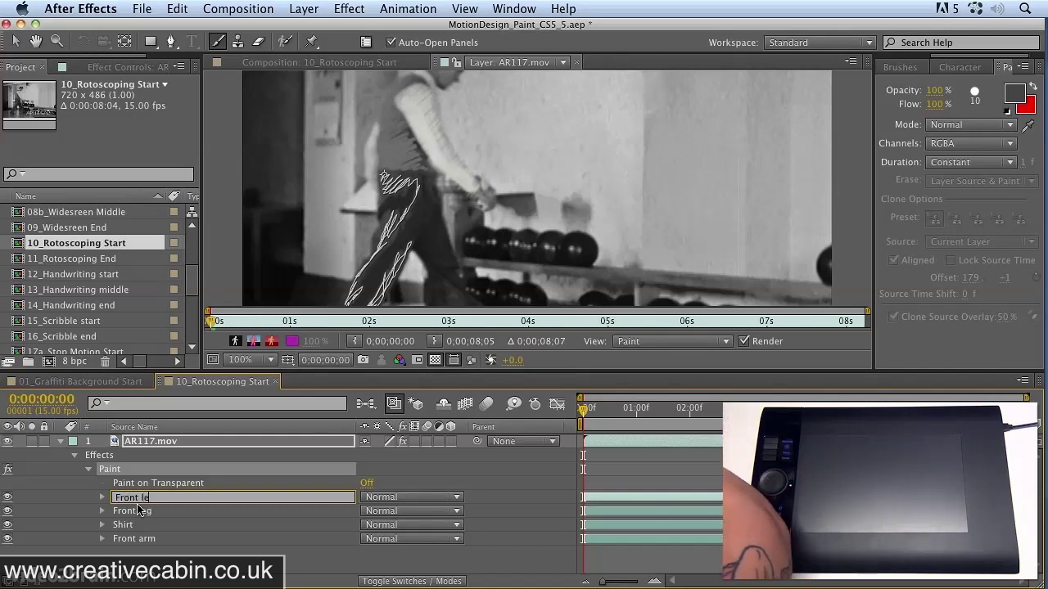
text( lg hi)
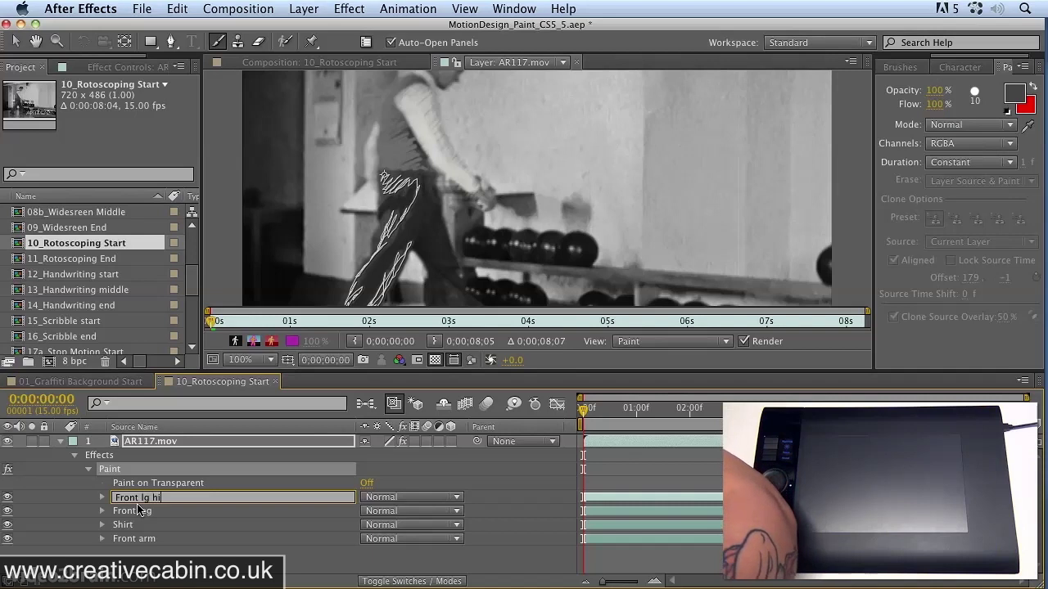
text(ghlight)
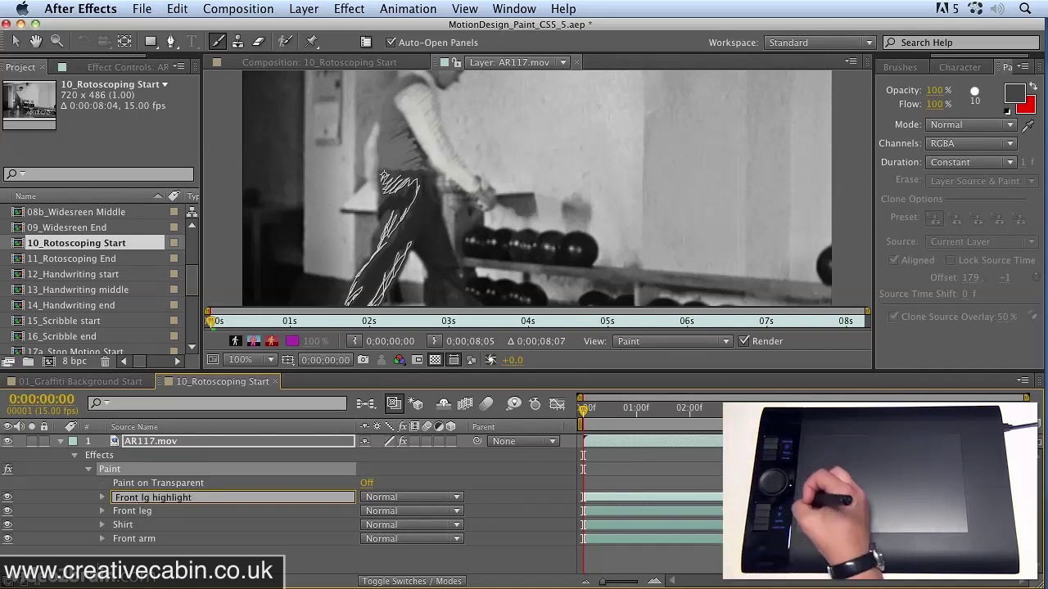
click(73, 506)
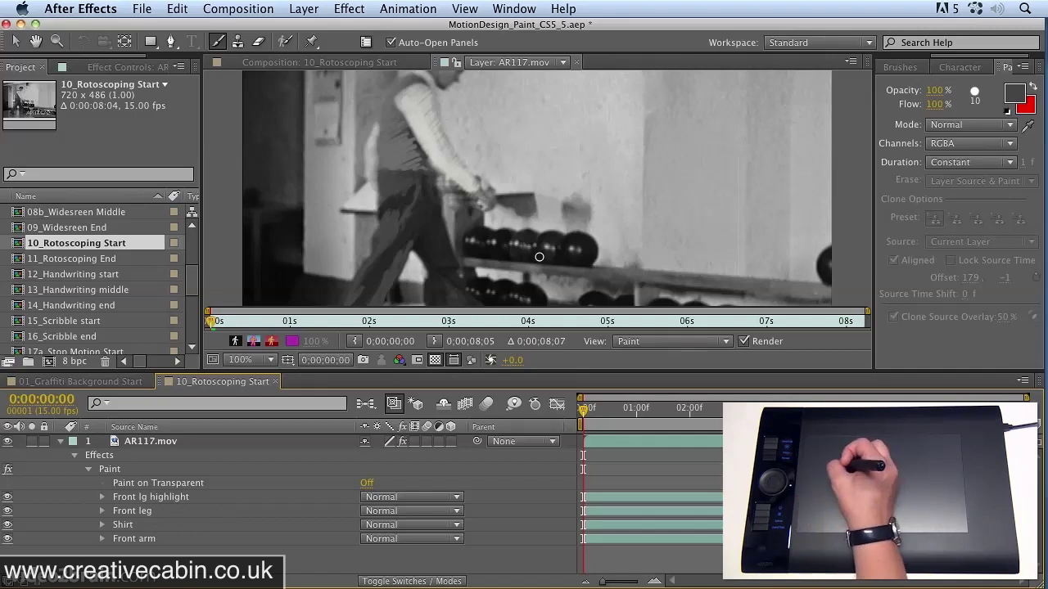
Sample a dark paint colour from the bowler footage with the Paint panel eyedropper.
key(grave)
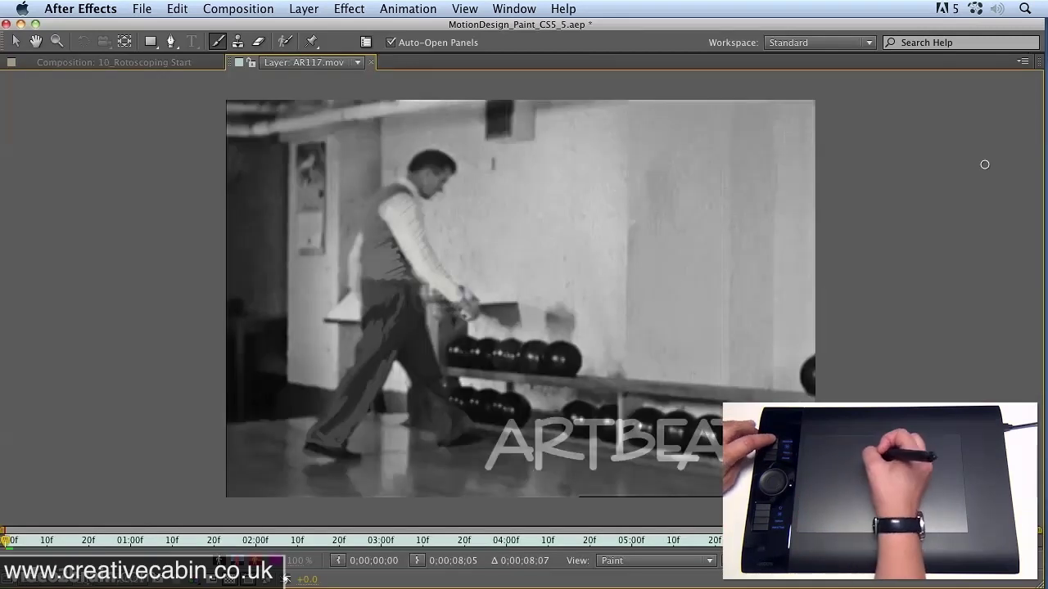
key(grave)
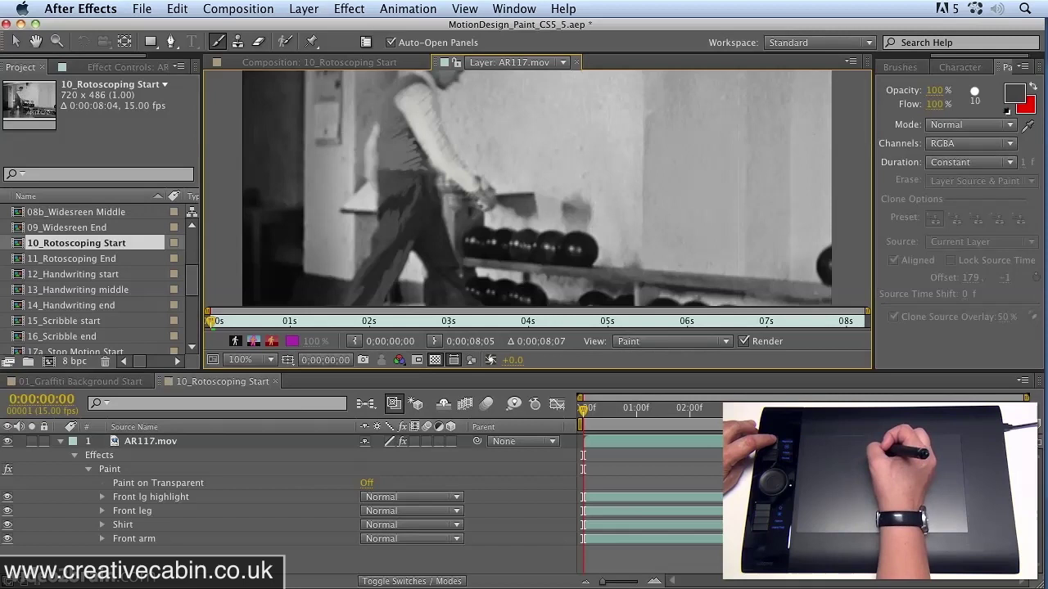
click(1027, 125)
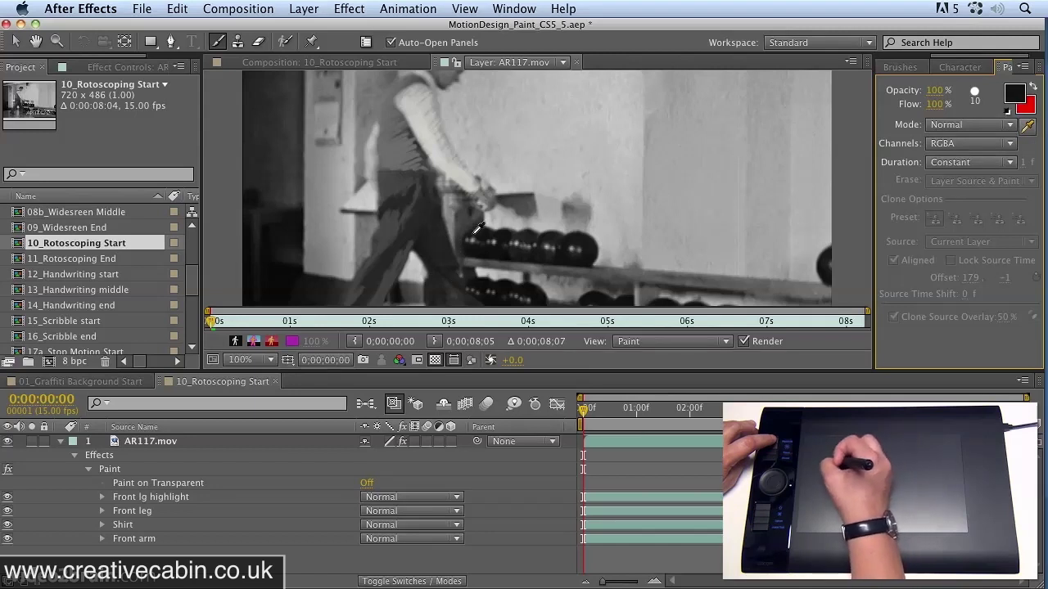
click(425, 243)
Paint two more strokes, Brush 1 and Brush 2, on the bowler in the maximized Layer panel.
key(grave)
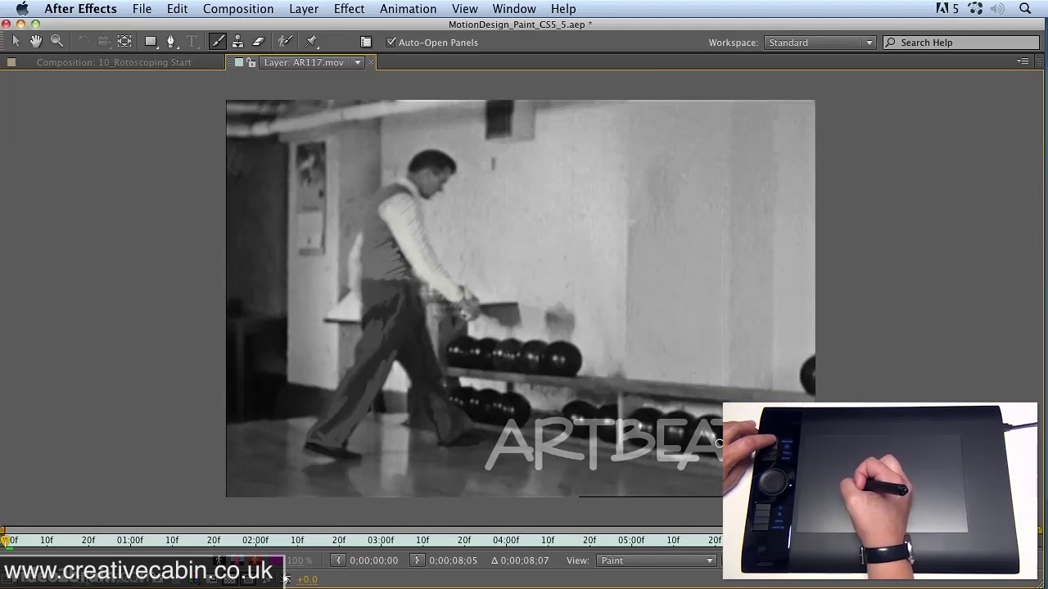
key(grave)
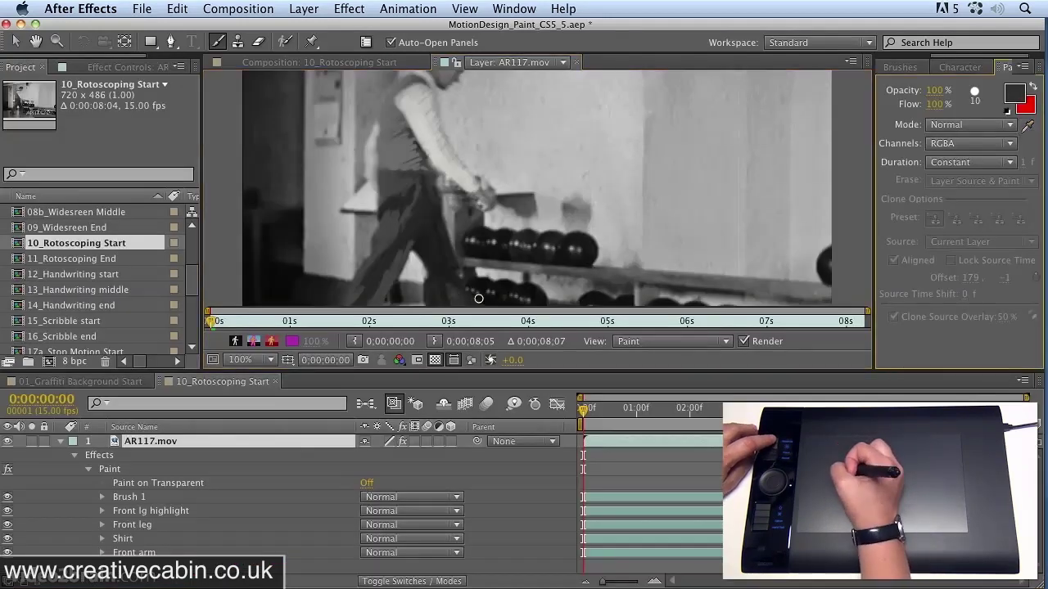
key(grave)
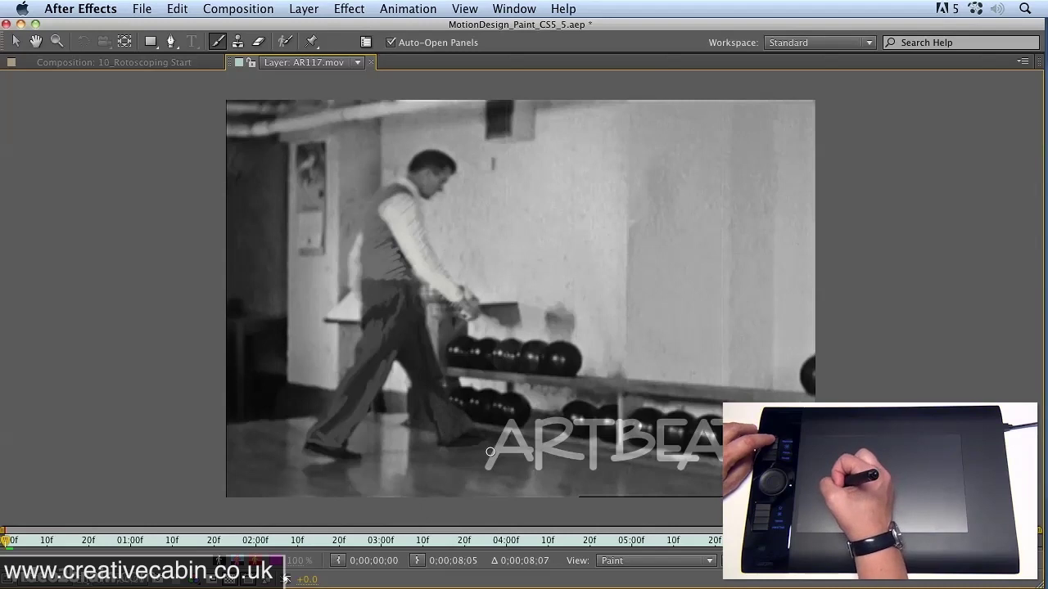
key(grave)
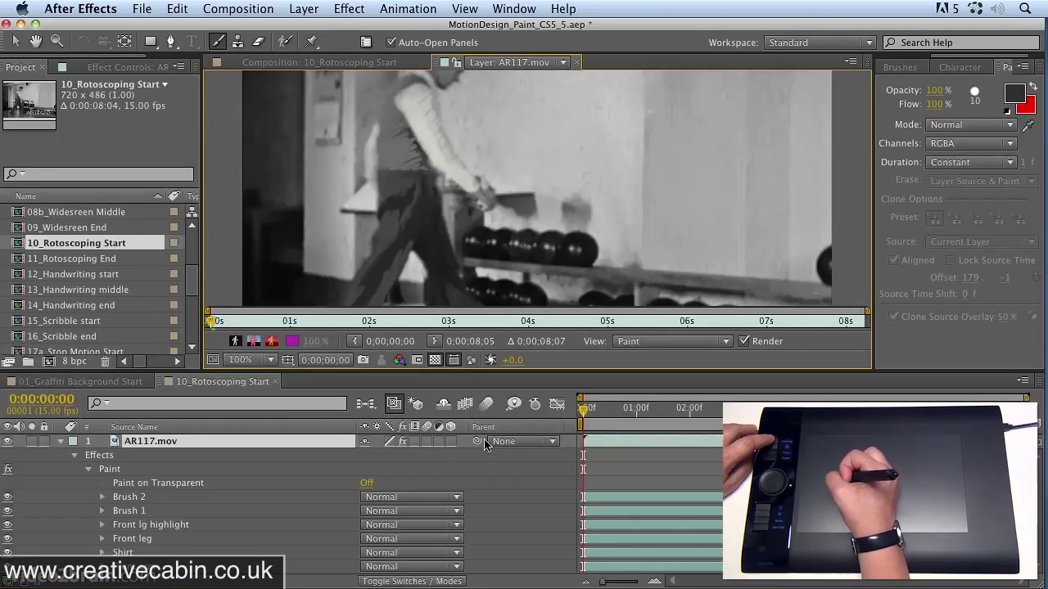
Set the Paint effect's Paint on Transparent to On and give the Timeline more height.
click(367, 483)
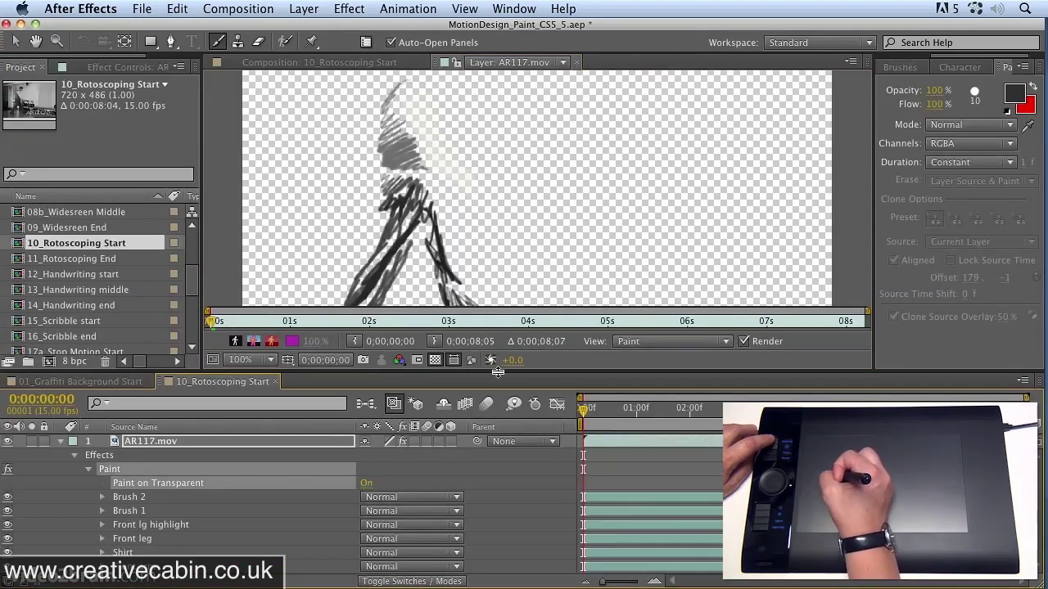
drag(497, 381, 506, 347)
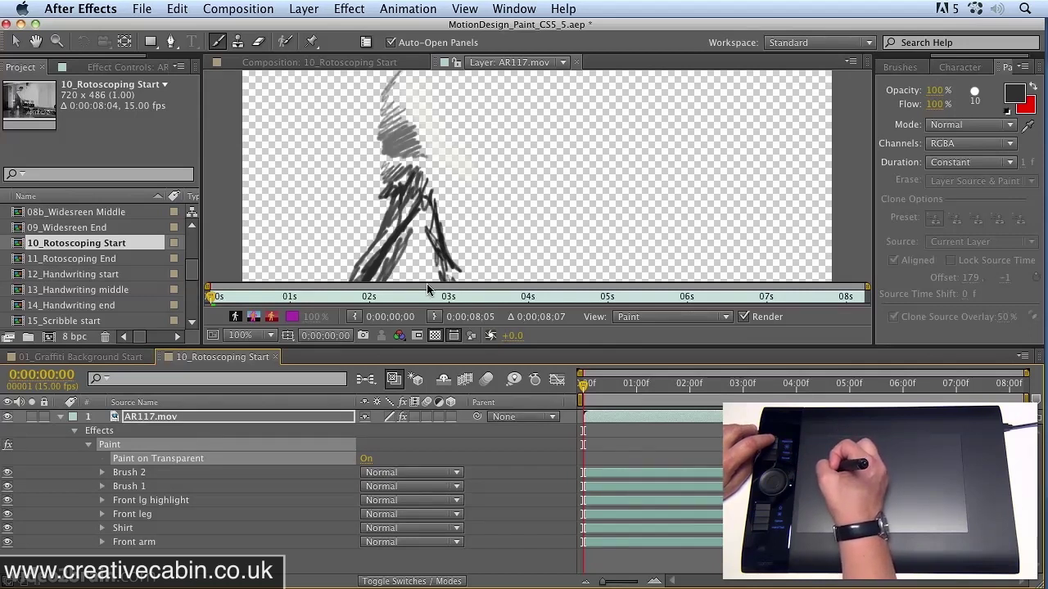
Open the 11_Rotoscoping End composition and end its work area at frame 10.
double_click(67, 259)
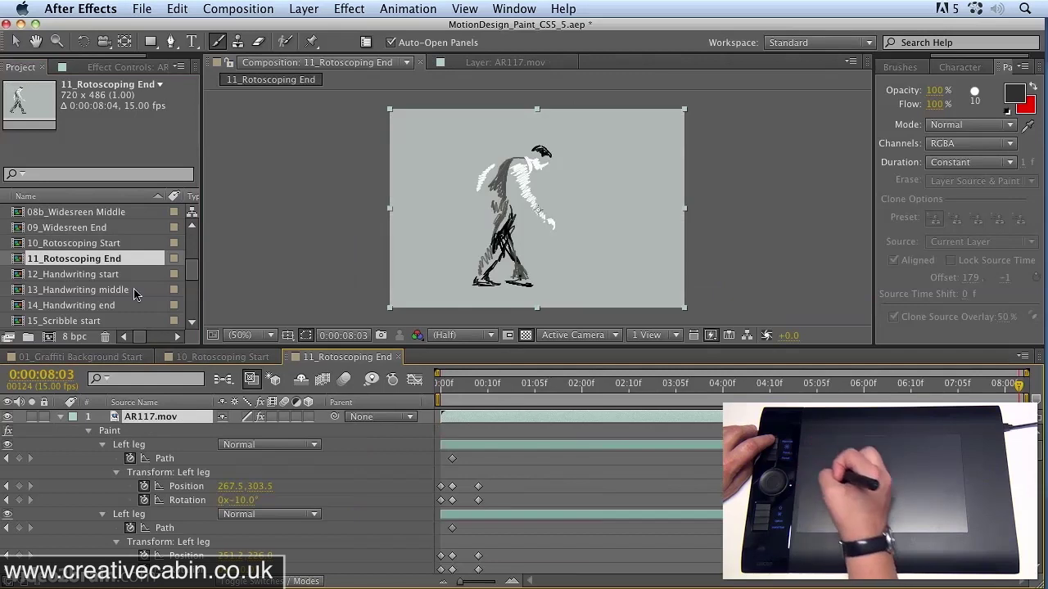
mouse_move(459, 387)
mouse_down()
mouse_move(436, 393)
mouse_move(492, 383)
mouse_move(439, 385)
mouse_up()
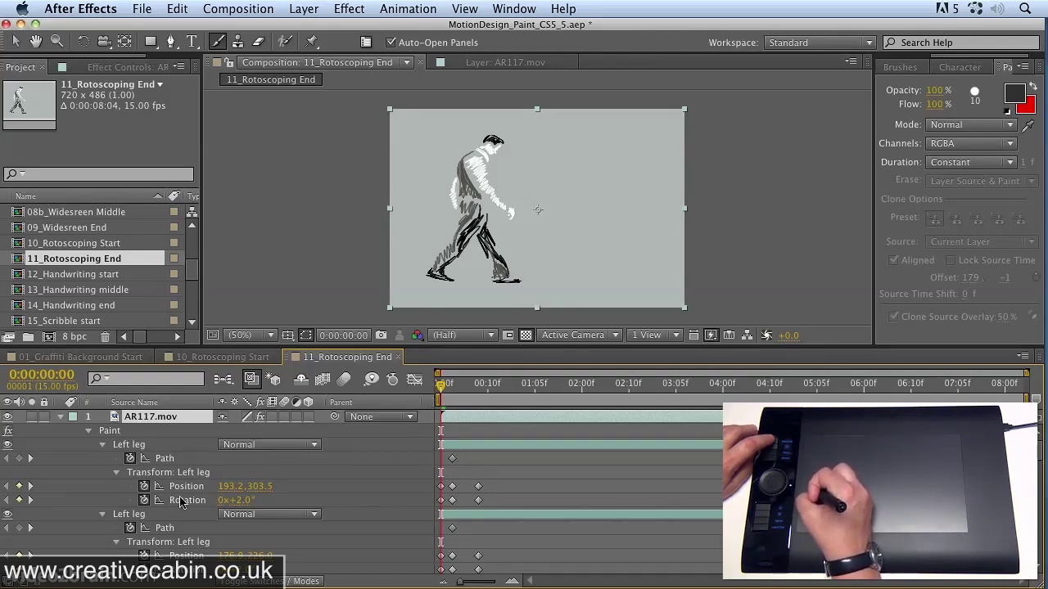
scroll(1037, 464, down, 10)
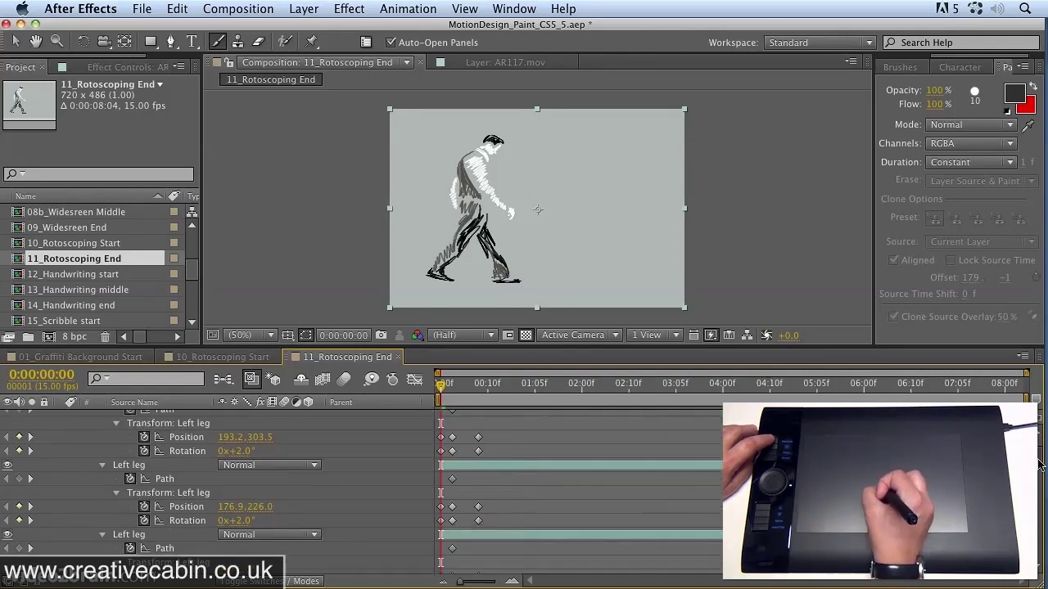
scroll(1039, 446, down, 2)
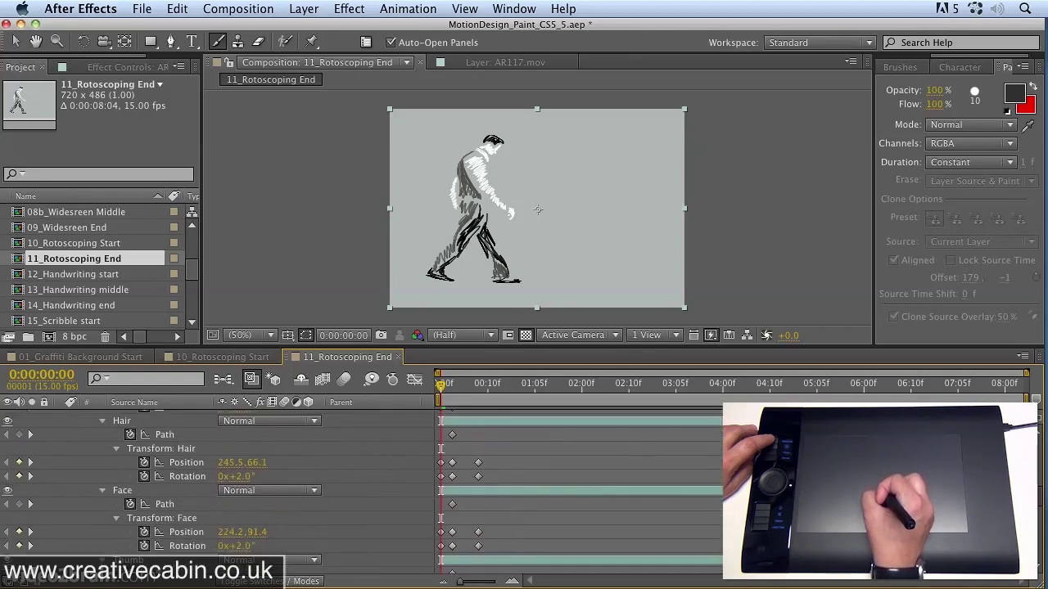
scroll(1041, 442, up, 12)
click(482, 387)
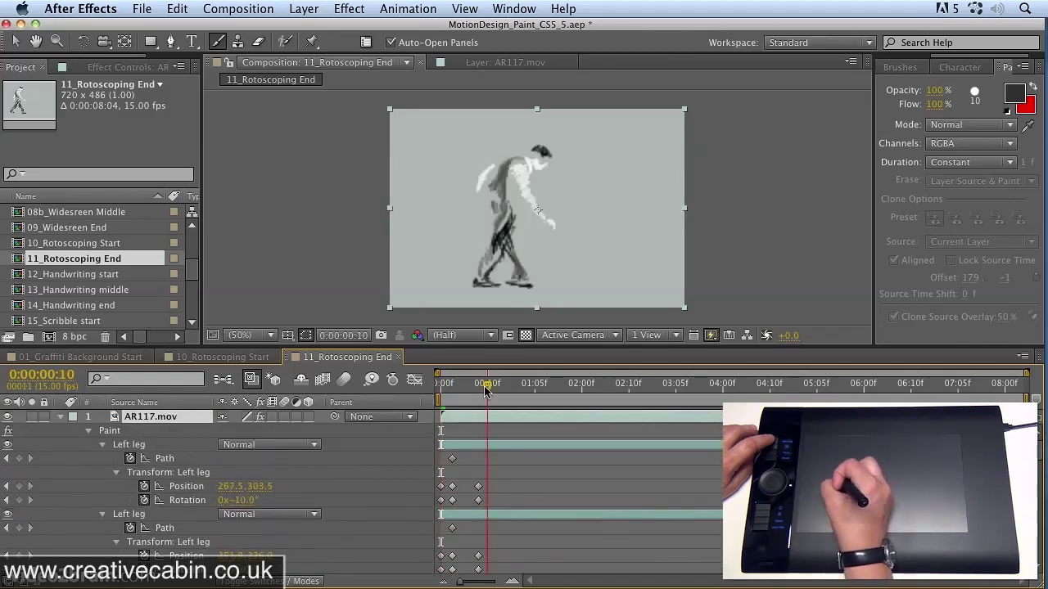
key(Page_Down)
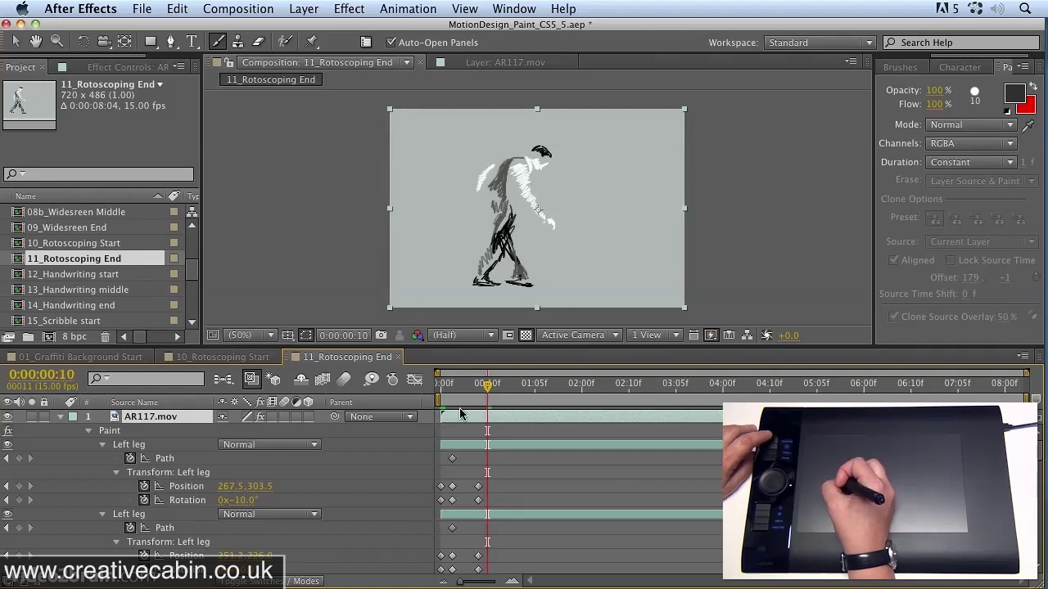
key(n)
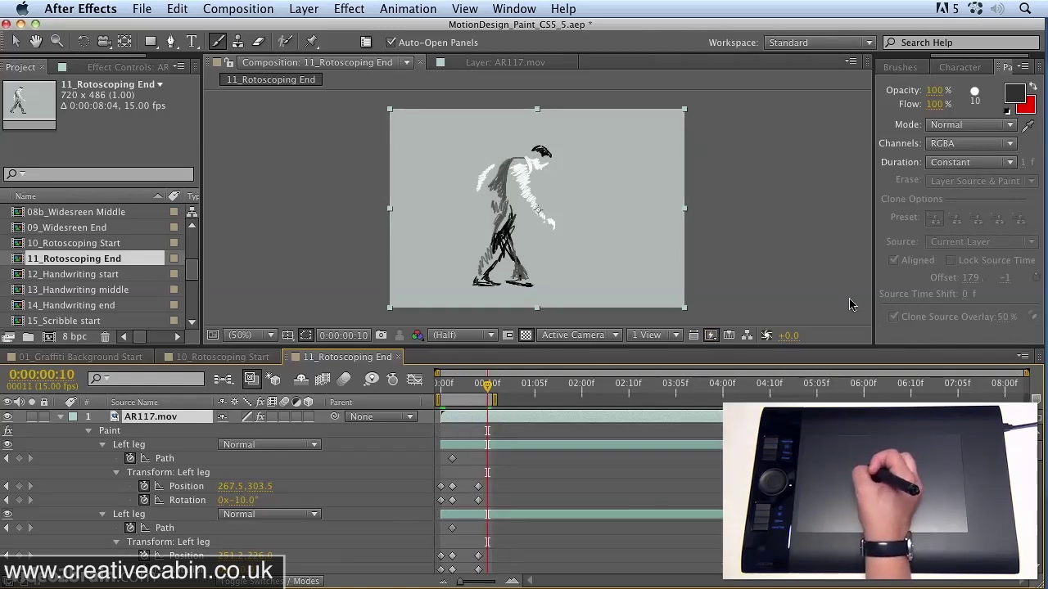
RAM-preview the sketched walk, then scrub the early frames to check the poses.
key(KP_0)
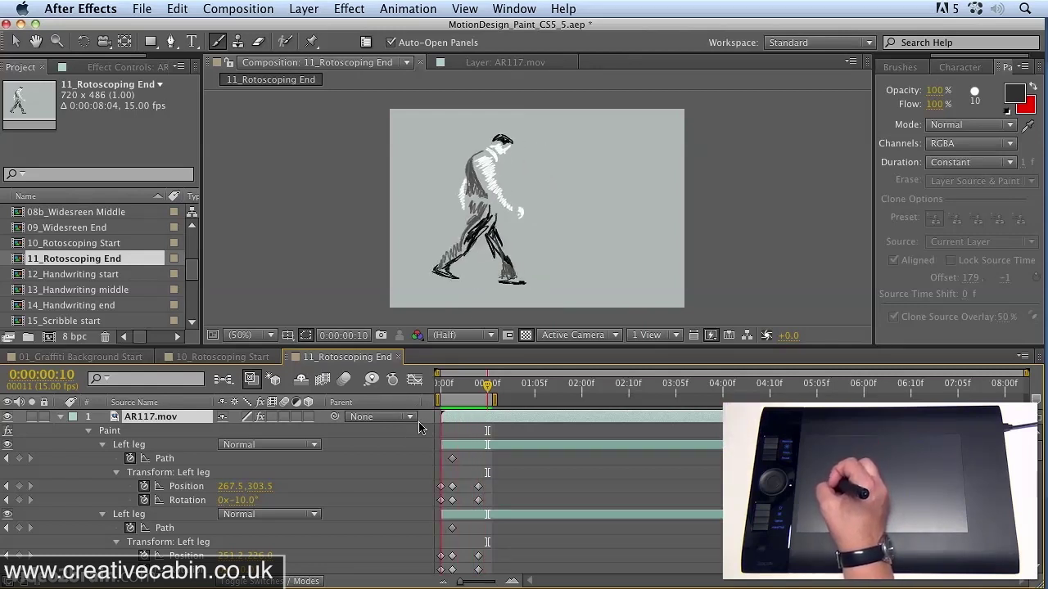
key(space)
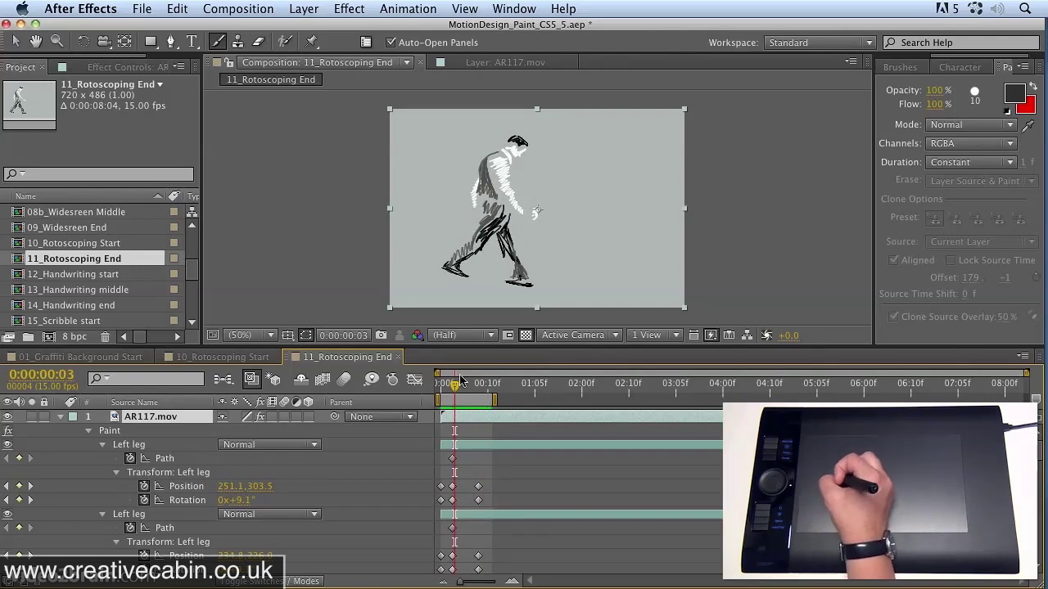
drag(460, 380, 492, 382)
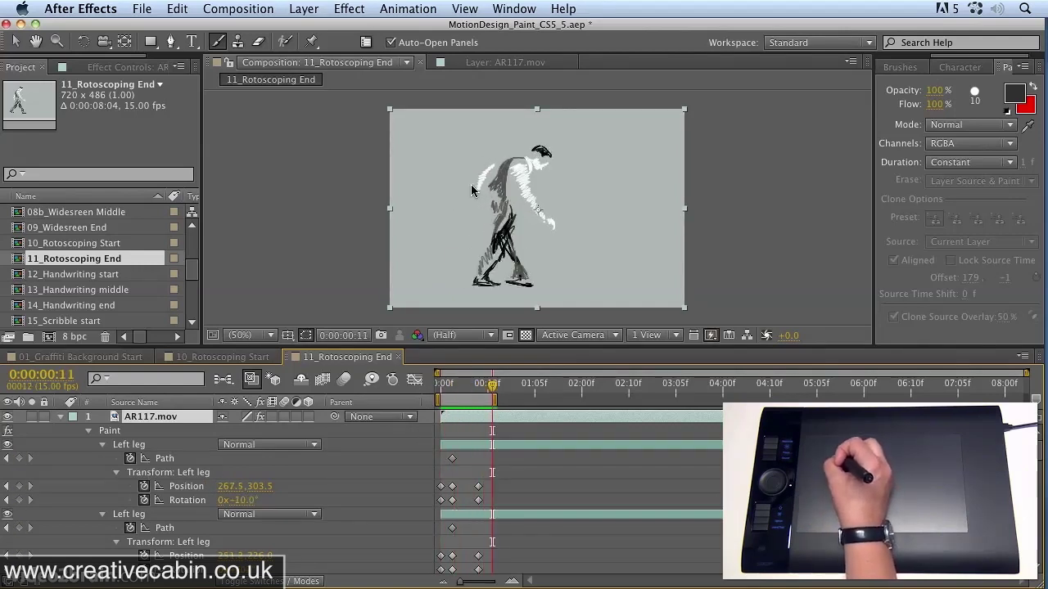
Collapse the Left leg, Right leg, Hair, Face, Thumb and Hand stroke groups.
click(102, 444)
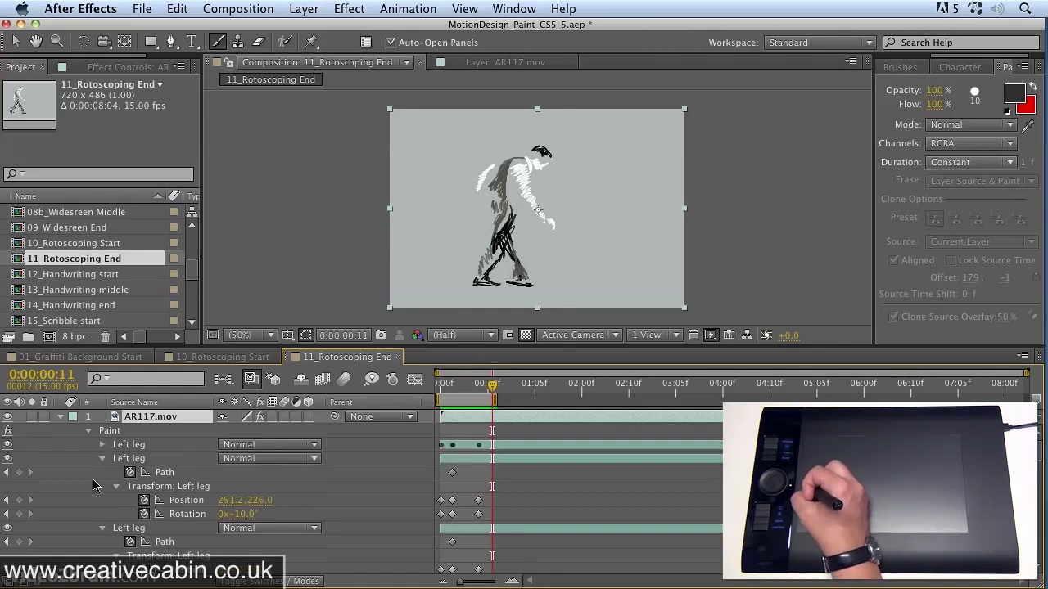
click(103, 458)
click(102, 472)
click(102, 486)
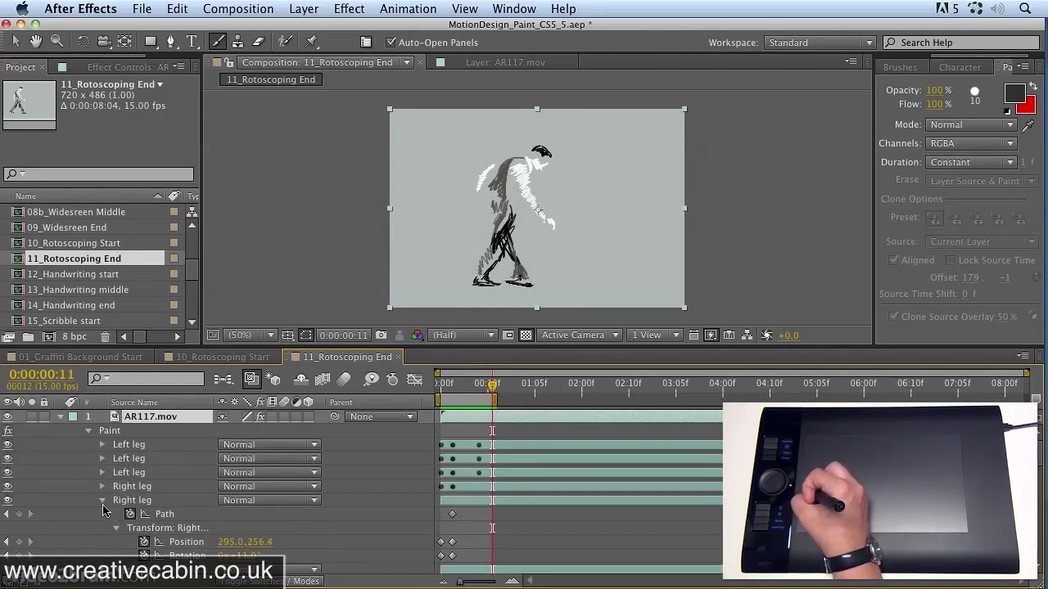
click(102, 500)
click(102, 514)
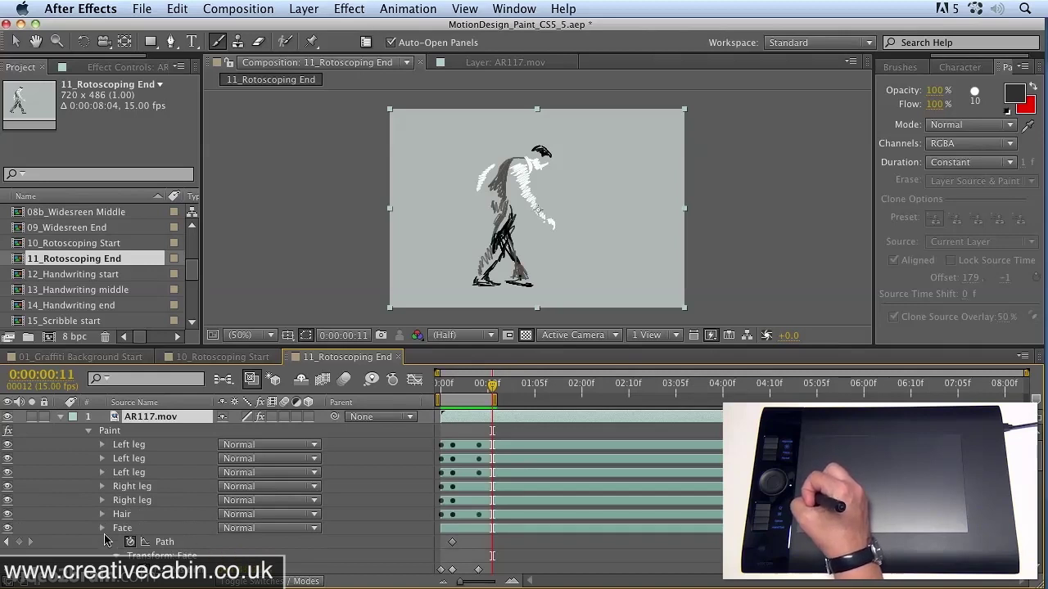
click(102, 527)
click(102, 542)
click(102, 556)
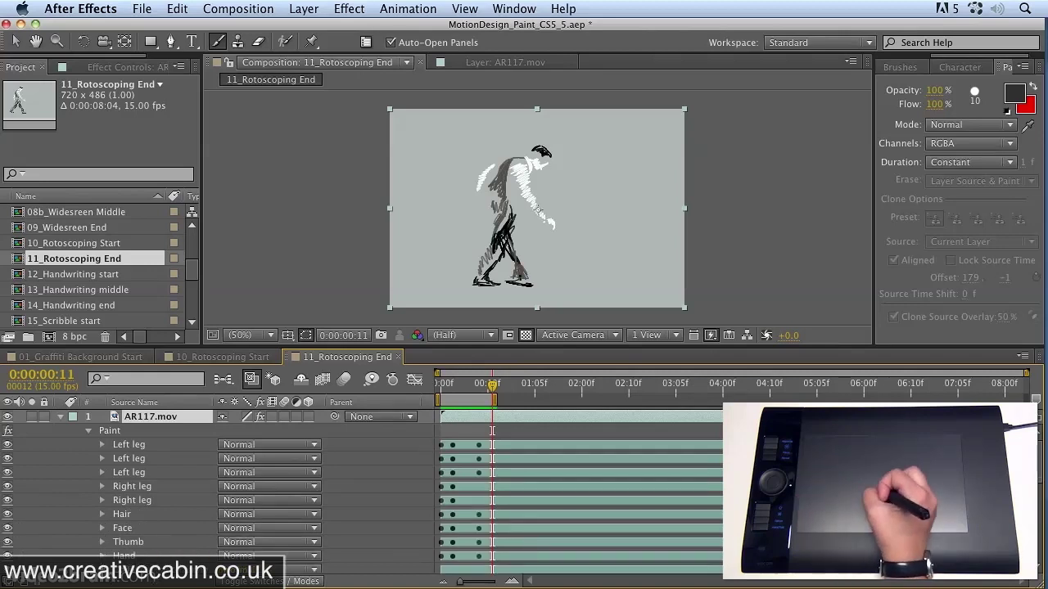
Collapse Collar, Jumper and Front arm, then expand Back arm with its Transform group folded.
scroll(570, 531, down, 5)
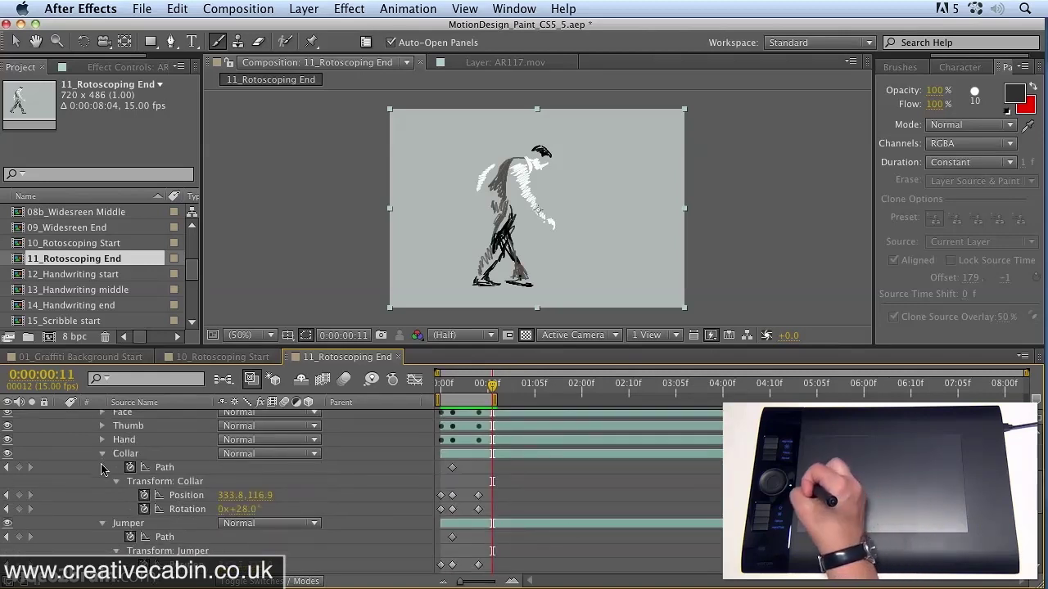
click(103, 454)
click(102, 468)
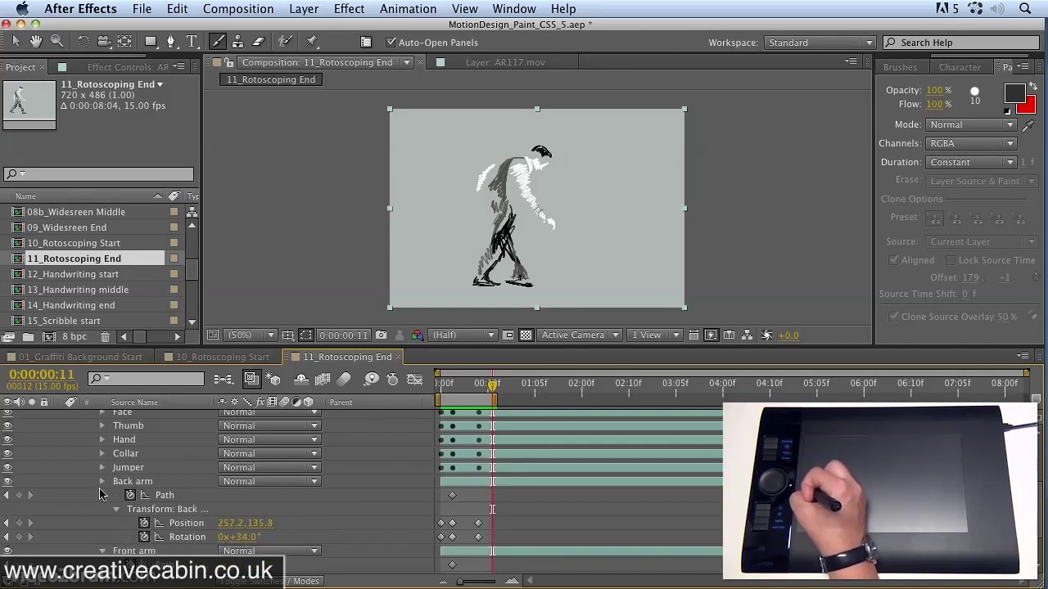
click(102, 496)
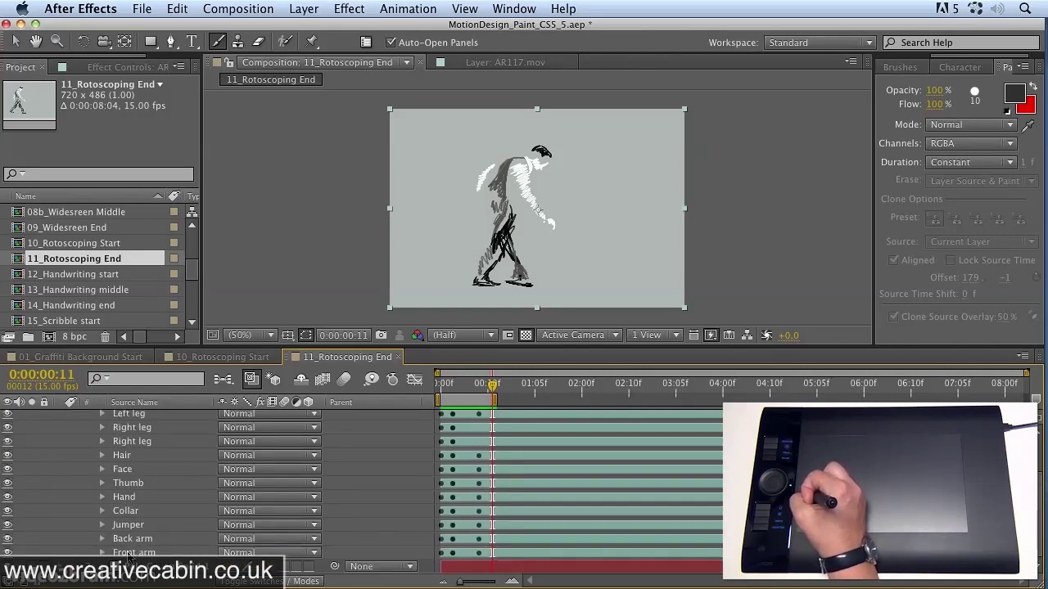
click(131, 540)
click(103, 539)
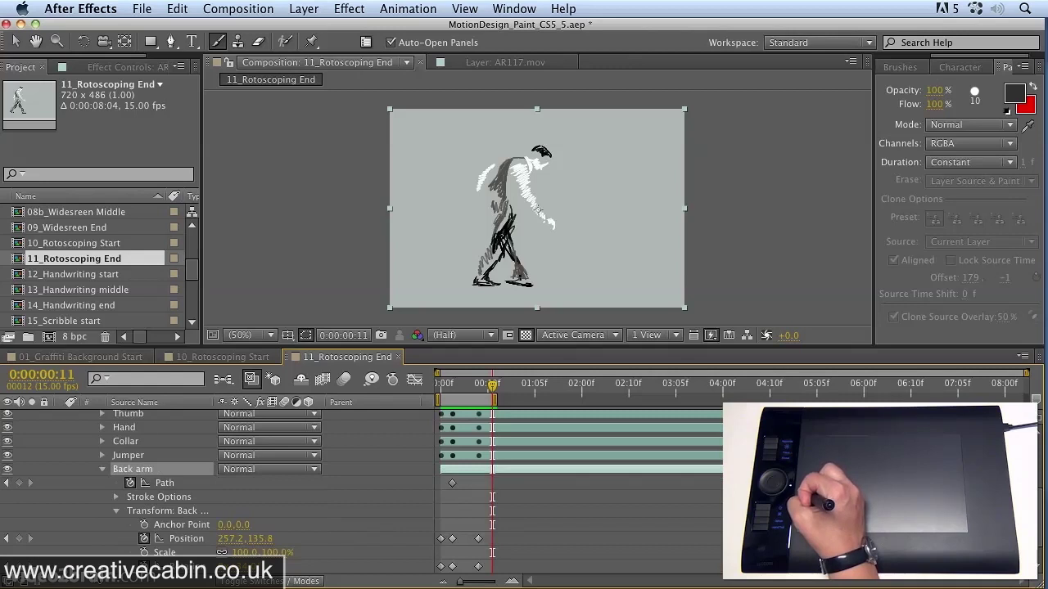
click(117, 511)
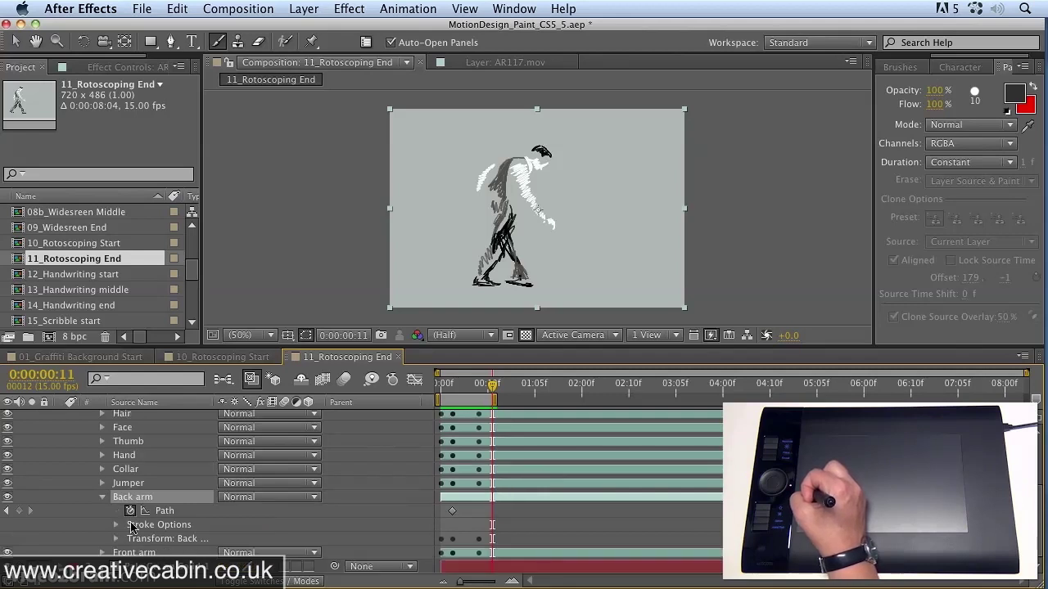
Add a Path keyframe on Back arm at frame 11, extend the work area, and move to frame 13.
click(19, 510)
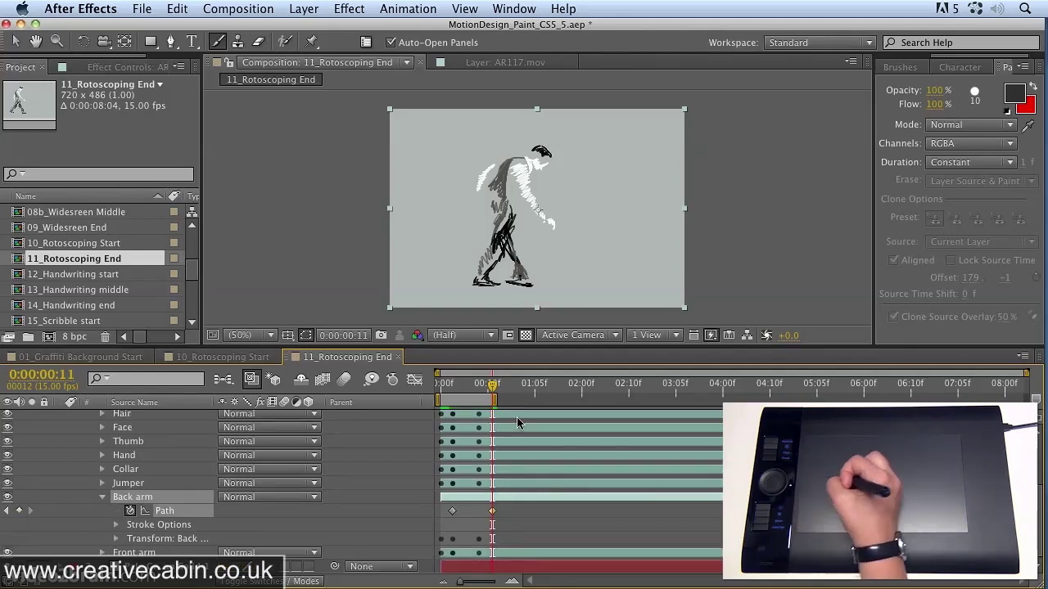
drag(492, 399, 512, 399)
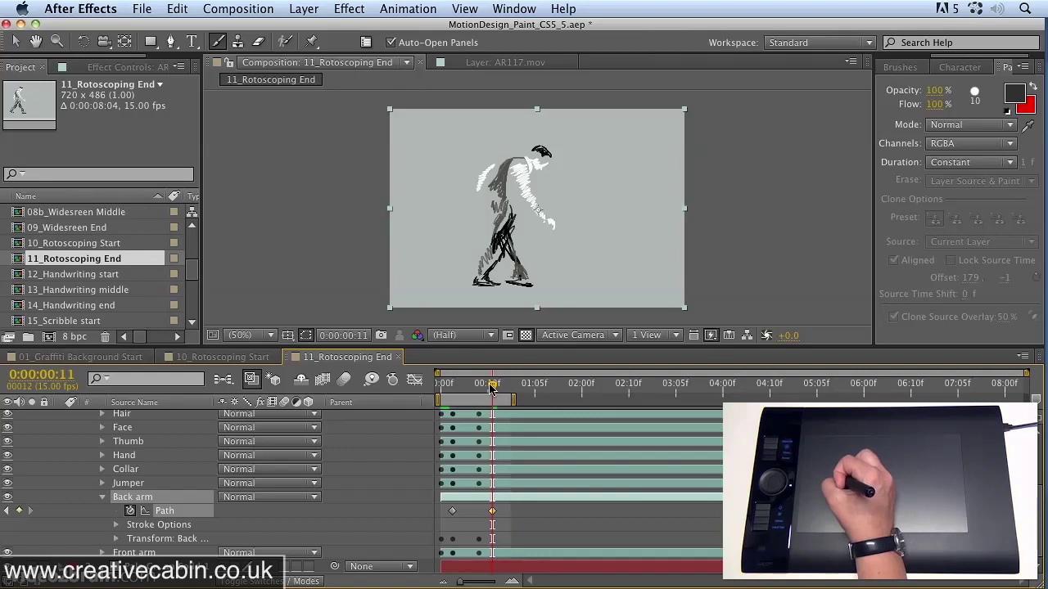
key(Page_Down)
key(Page_Down)
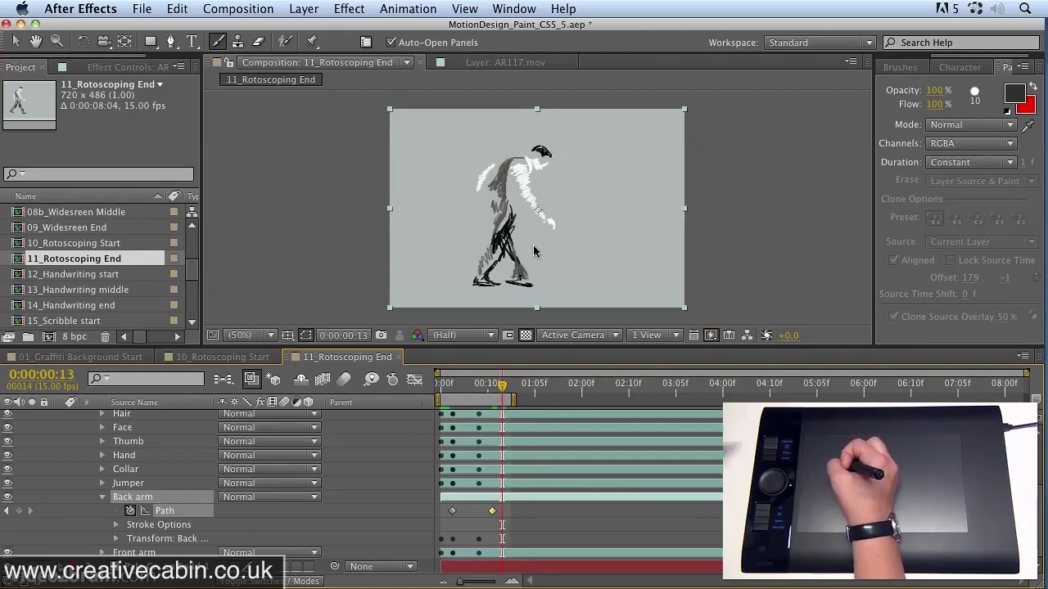
key(grave)
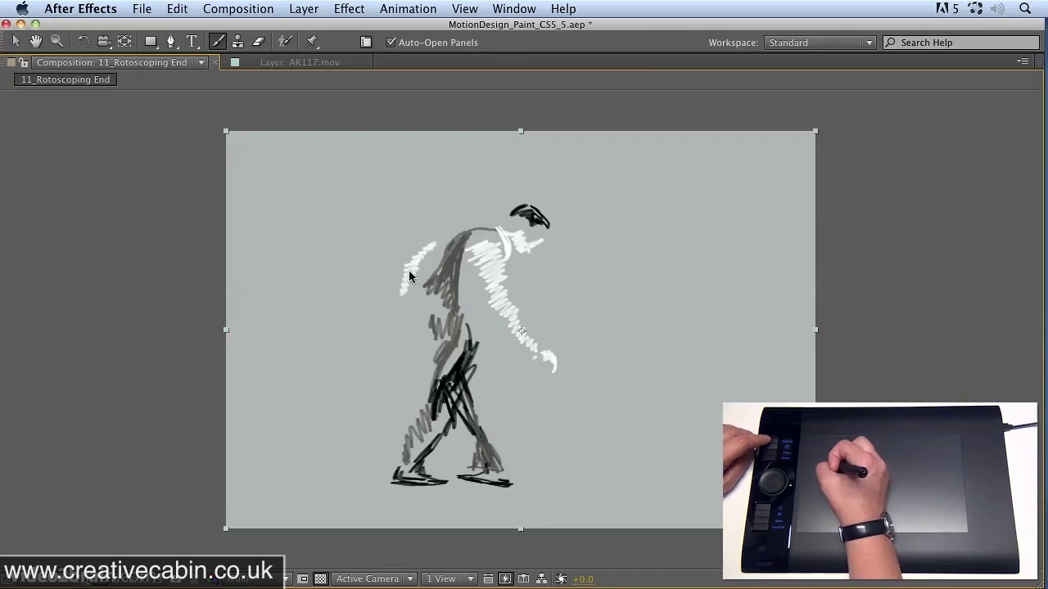
key(grave)
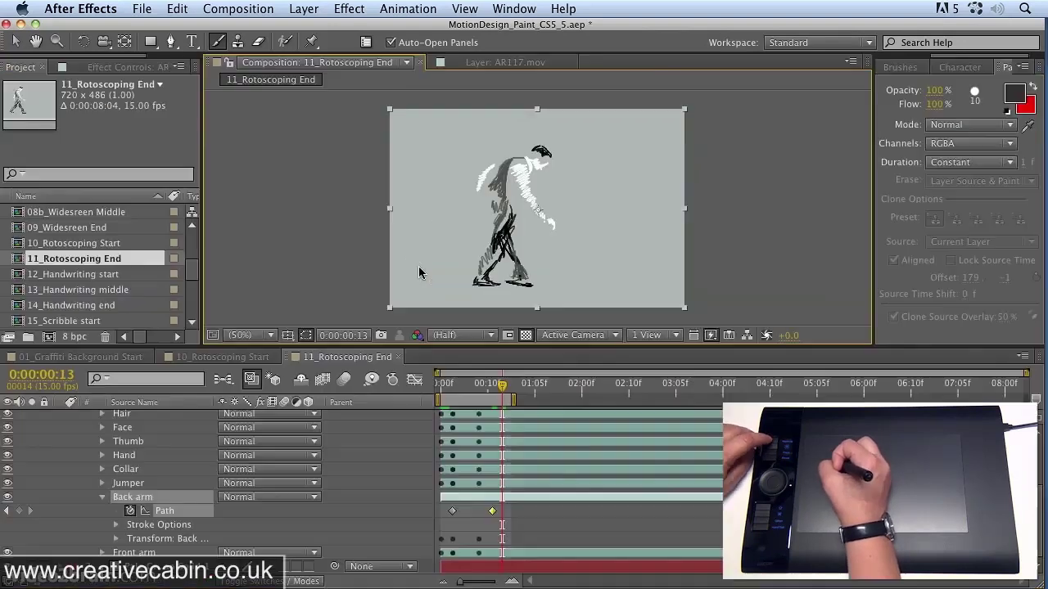
Swap the paint colours with X so white paints over black.
click(1007, 111)
key(x)
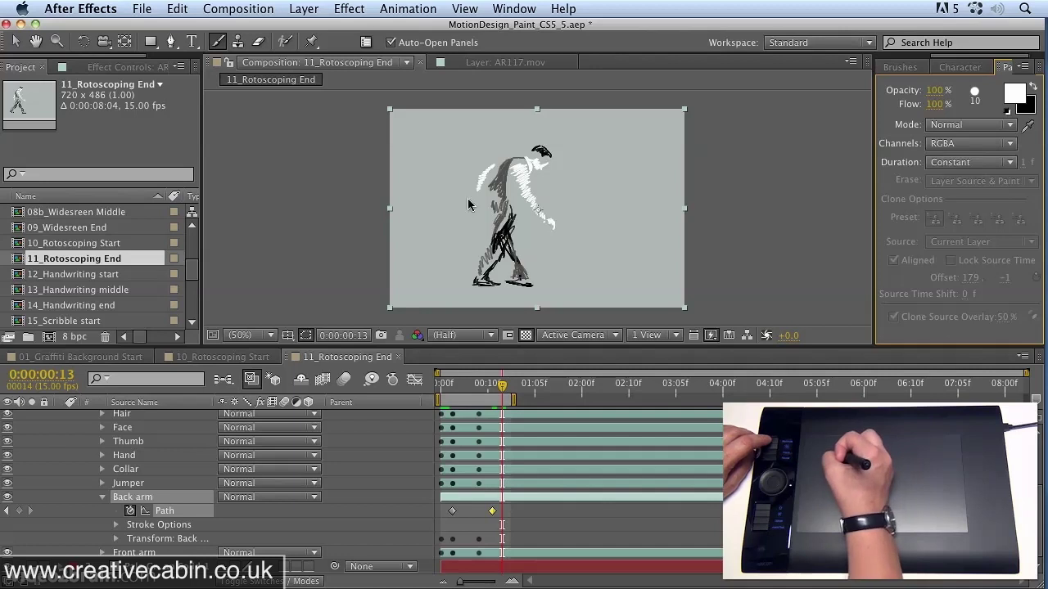
key(grave)
key(grave)
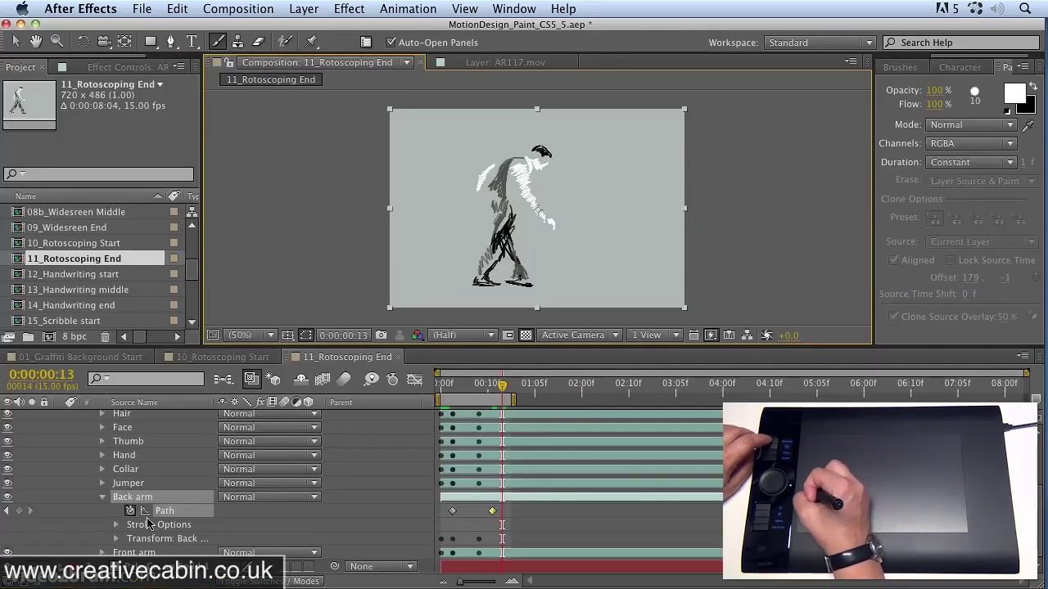
Reselect the Back arm stroke and attempt painting directly in the composition view.
click(166, 513)
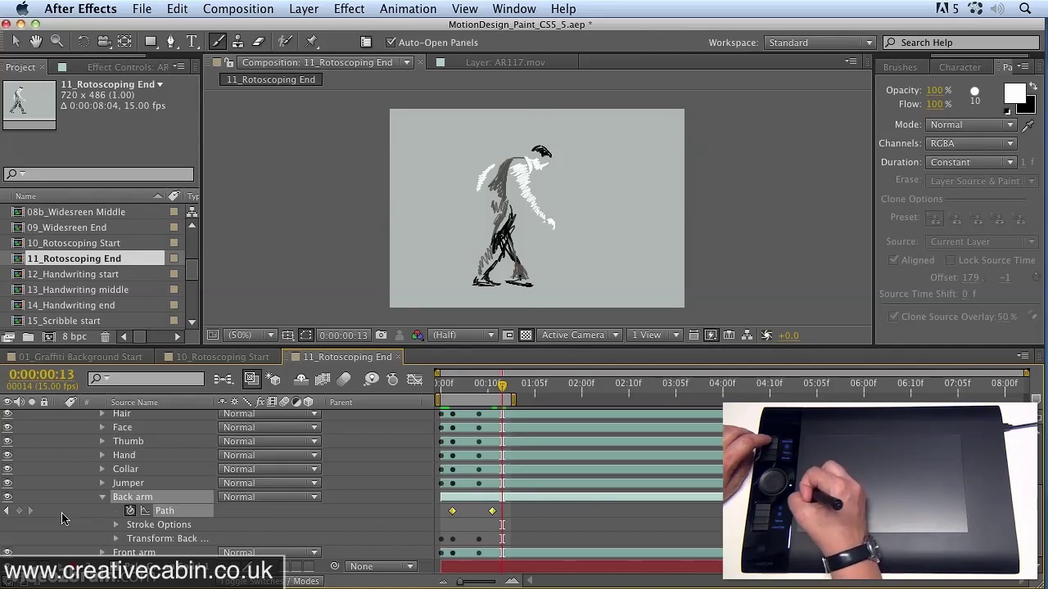
click(474, 530)
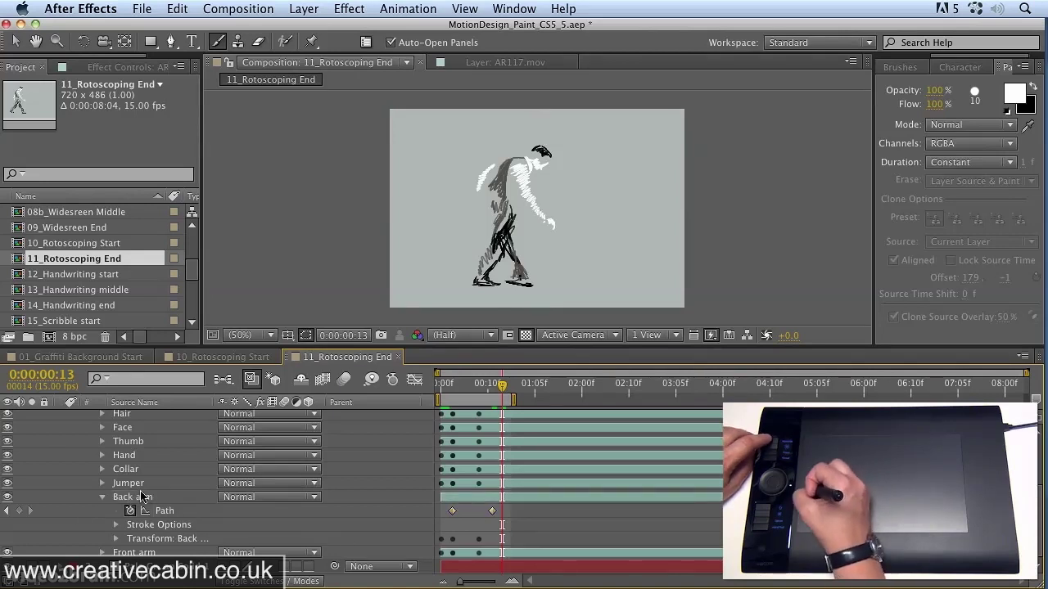
click(141, 497)
key(grave)
key(grave)
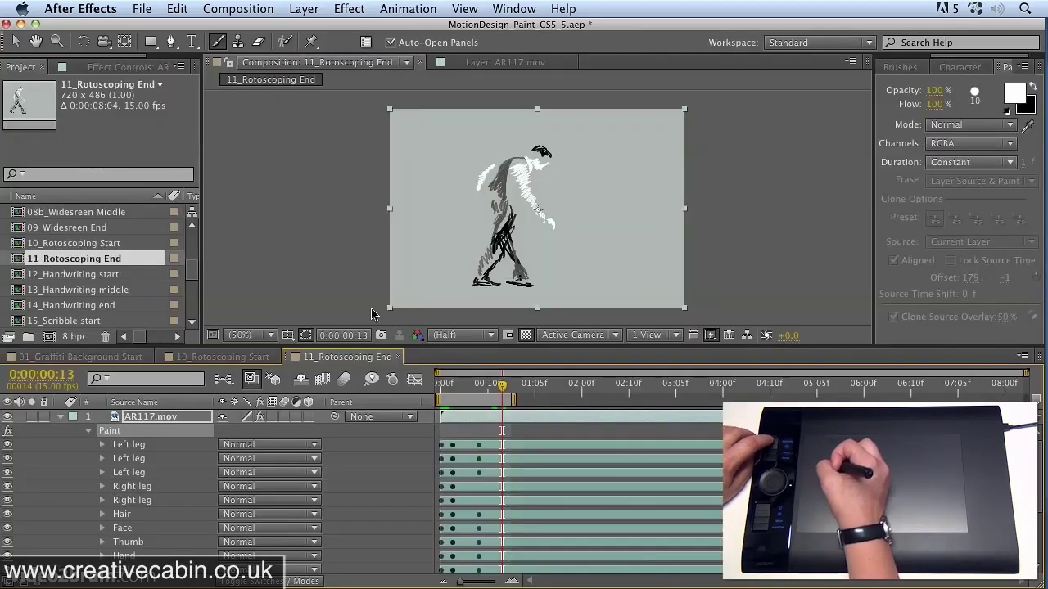
key(grave)
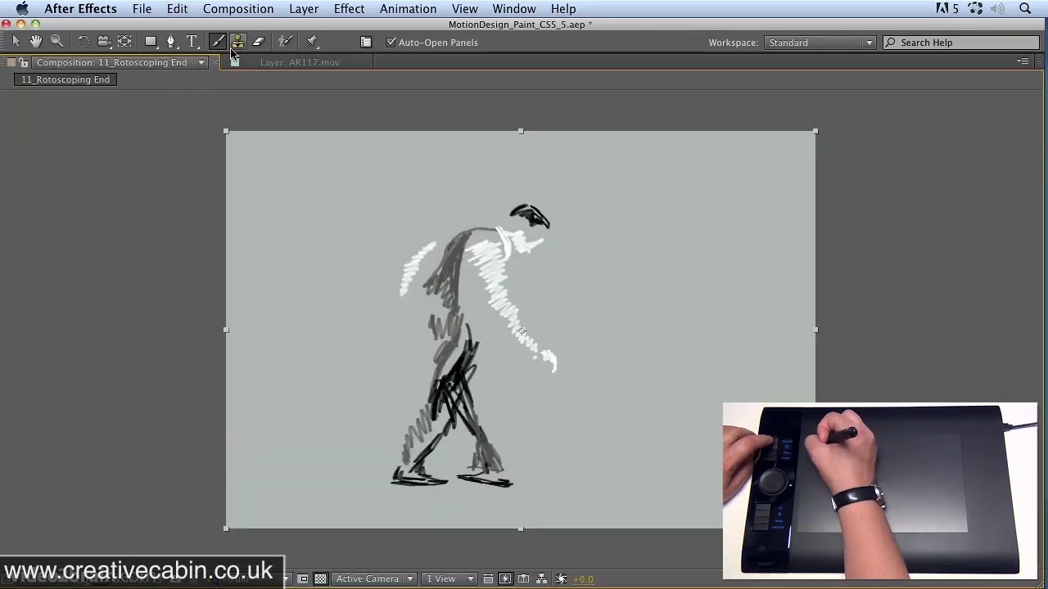
click(431, 244)
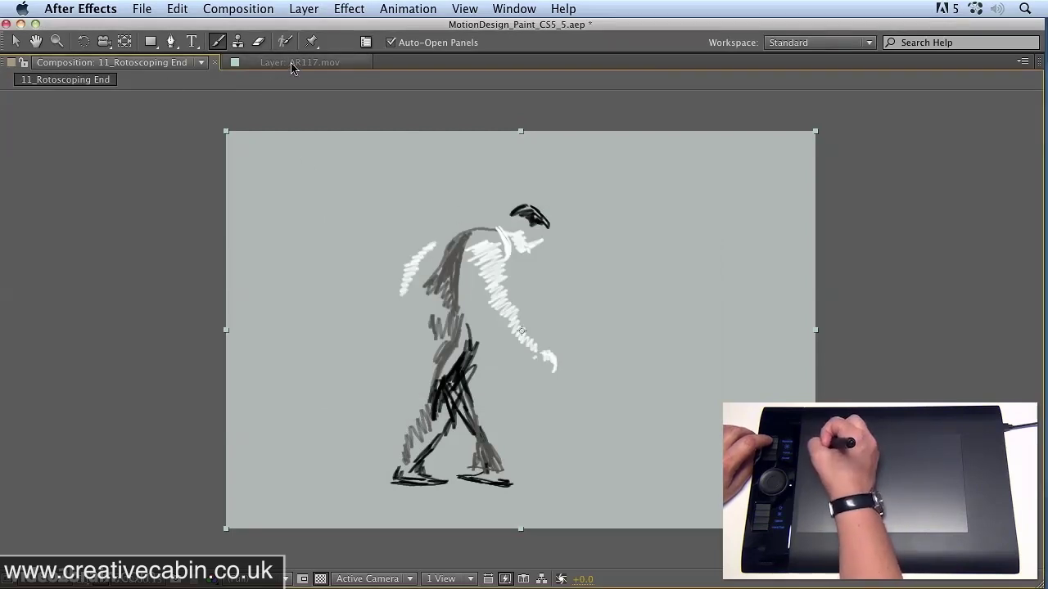
key(grave)
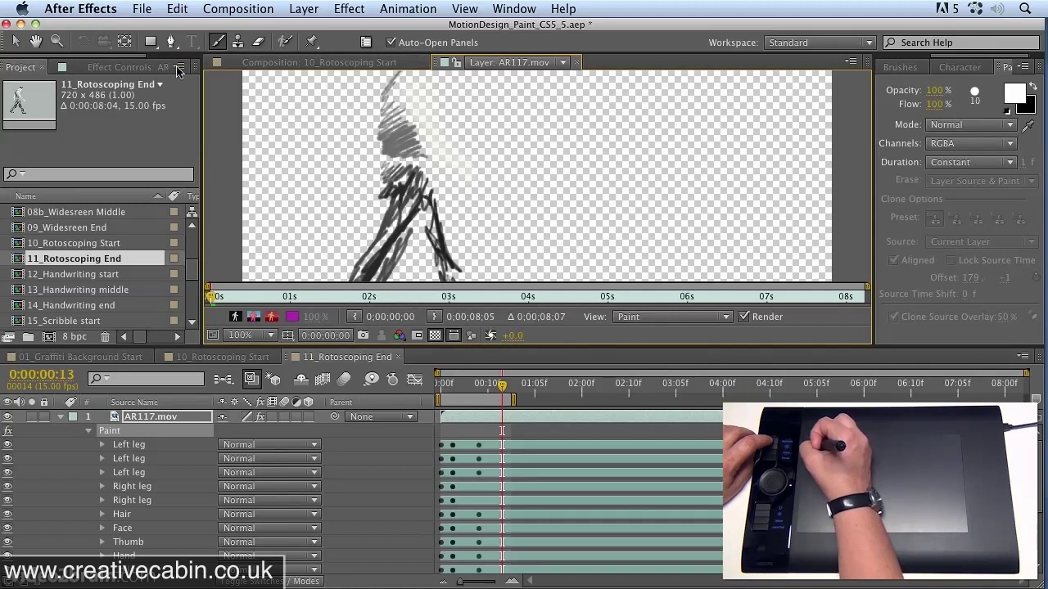
Open the AR117.mov layer of 11_Rotoscoping End and turn off the transparency grid for black.
click(270, 64)
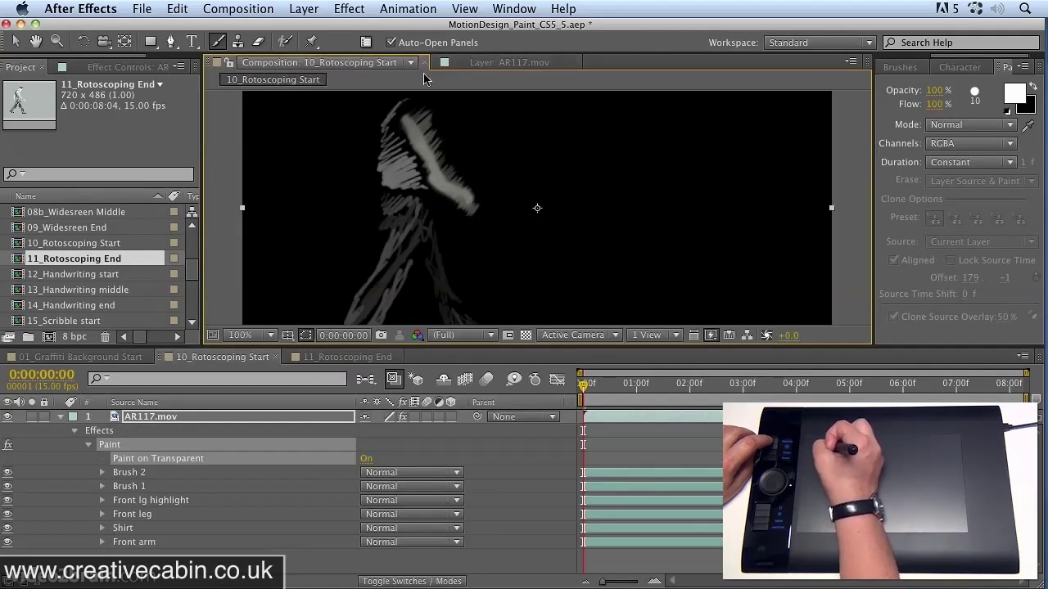
click(348, 358)
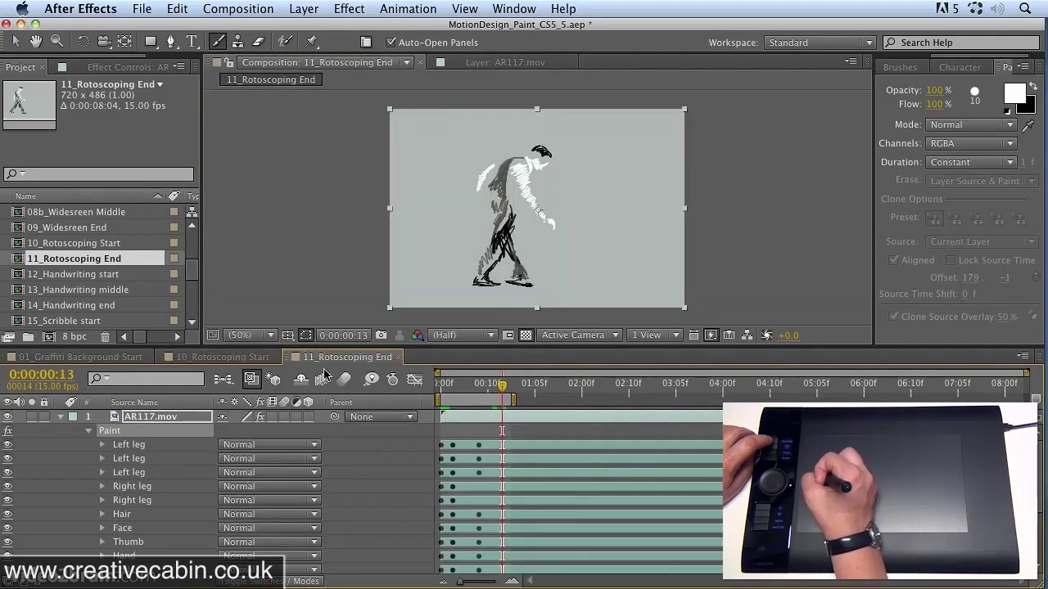
double_click(167, 422)
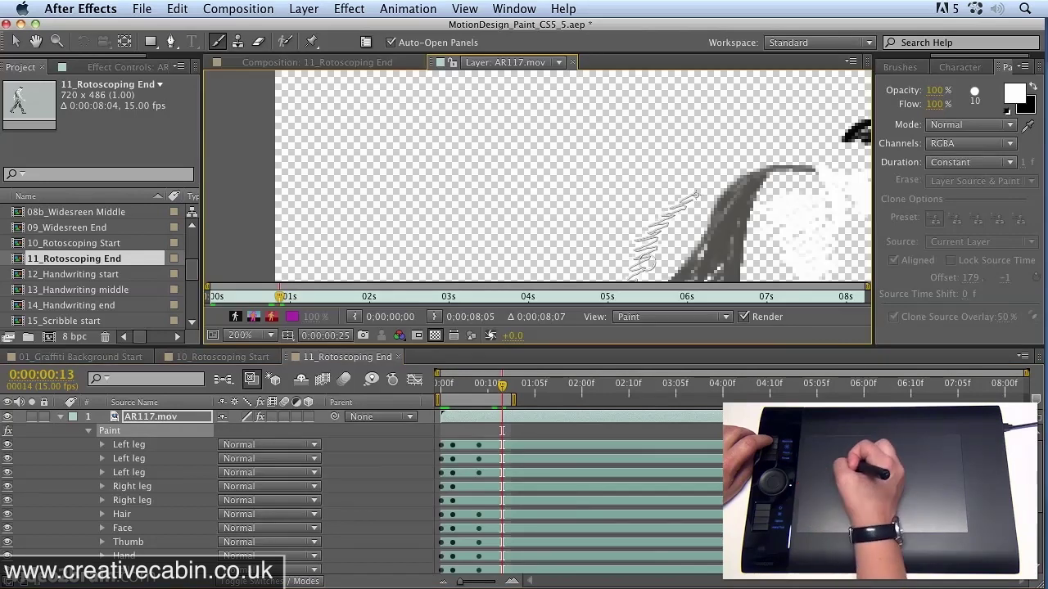
click(435, 335)
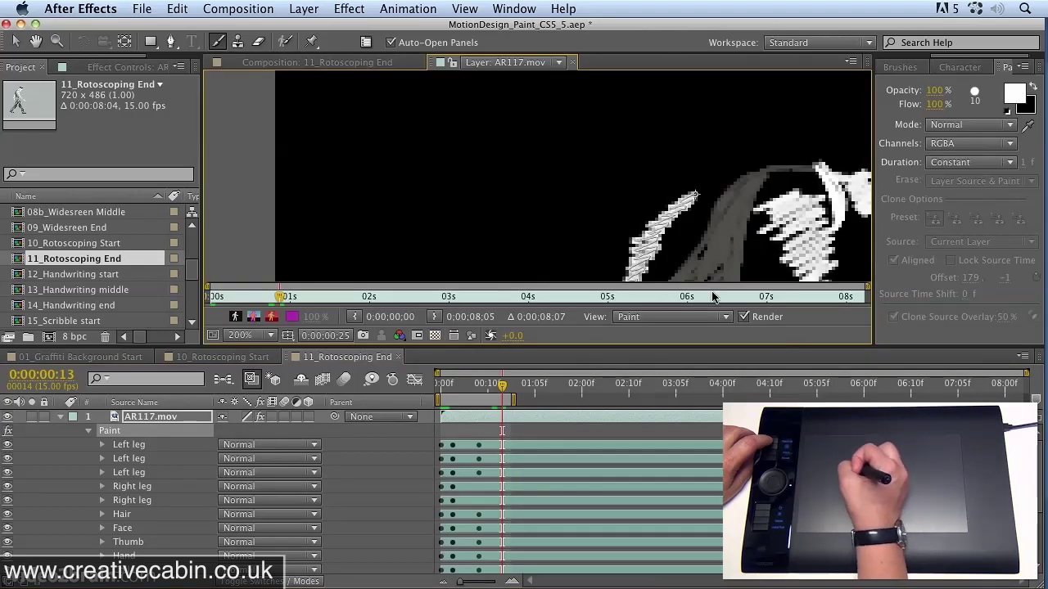
Set the layer view to 100% magnification and scrub back through the earlier frames.
click(250, 336)
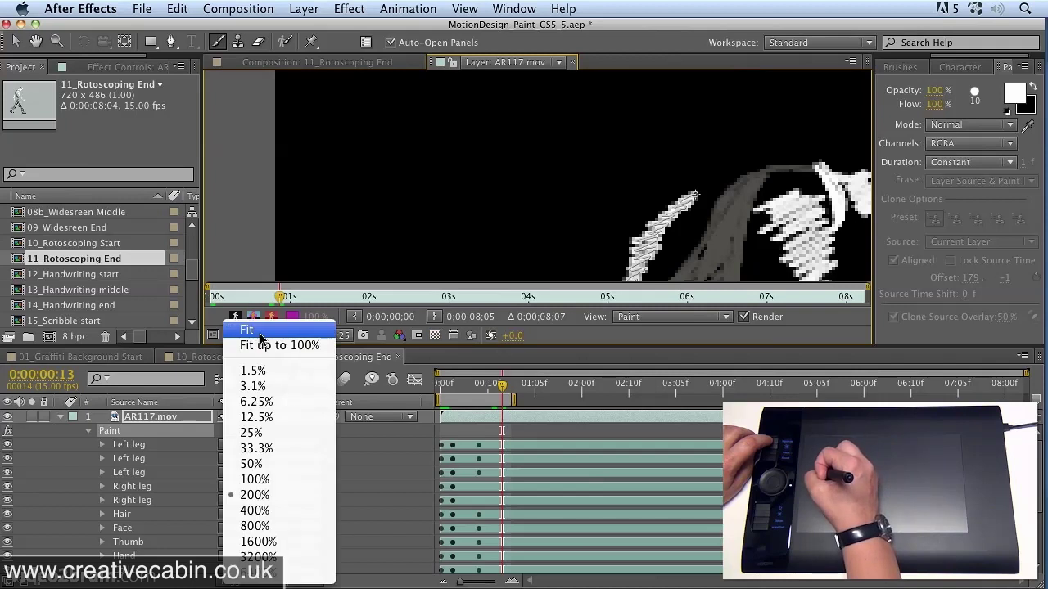
click(270, 482)
key(comma)
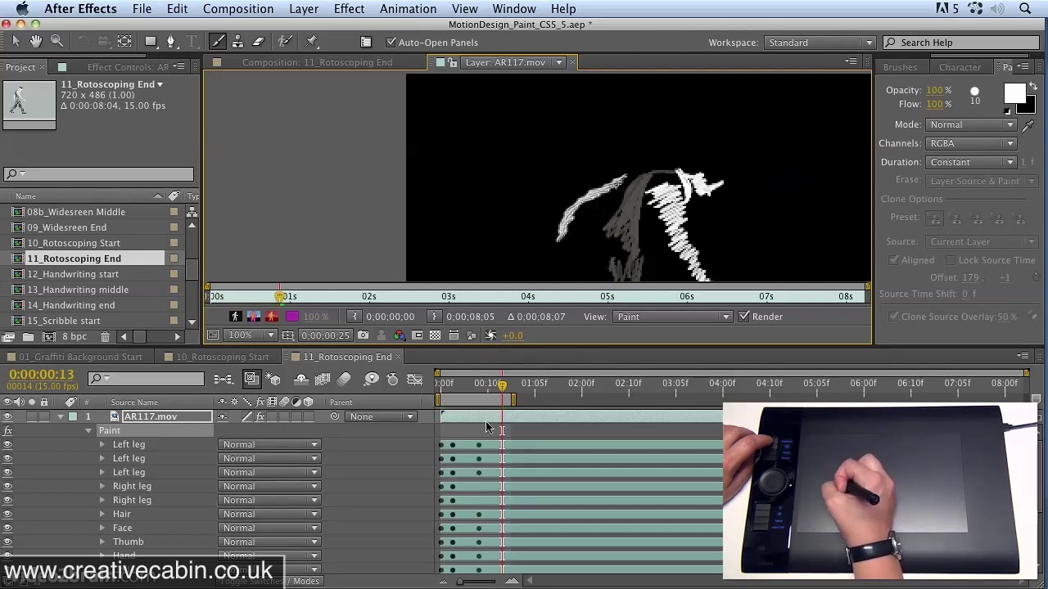
drag(501, 393, 417, 418)
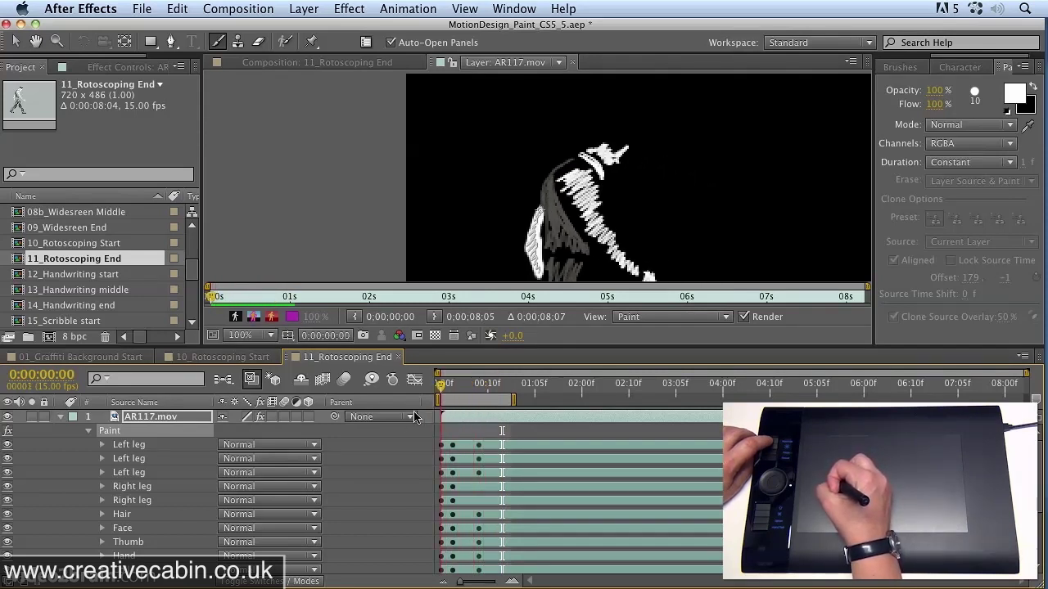
Switch to the Composition: 11_Rotoscoping End tab and RAM-preview the painted walking figure.
click(334, 66)
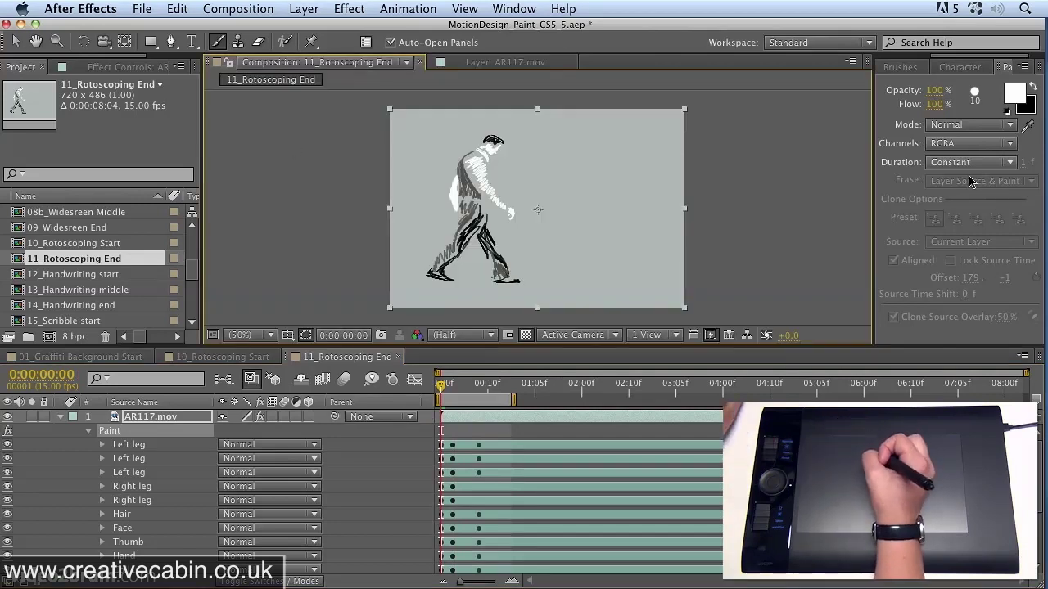
key(KP_0)
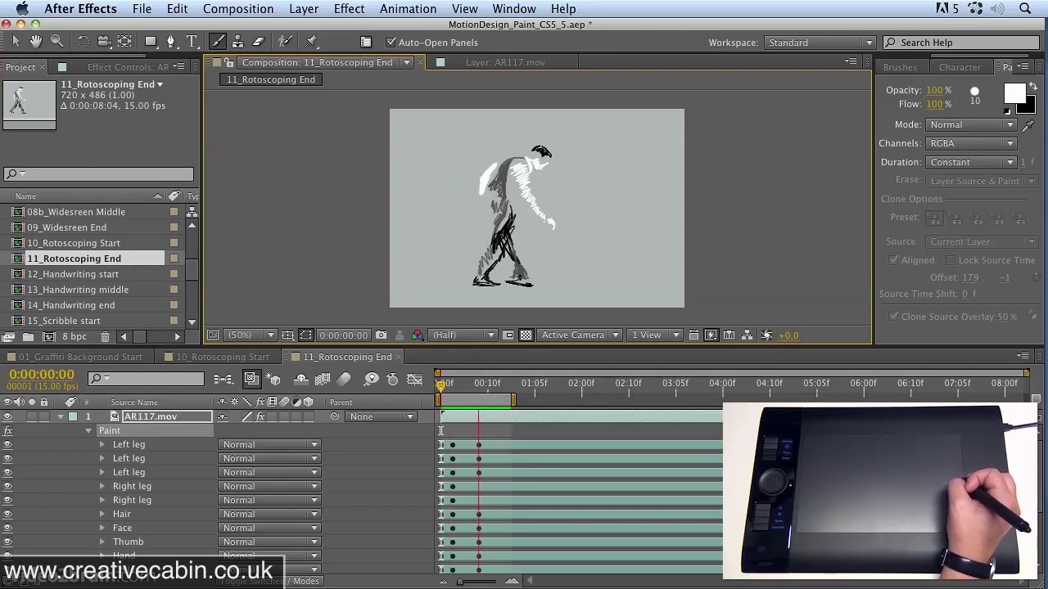
Set Paint on Transparent to Off and RAM-preview the strokes over the bowler footage.
click(81, 444)
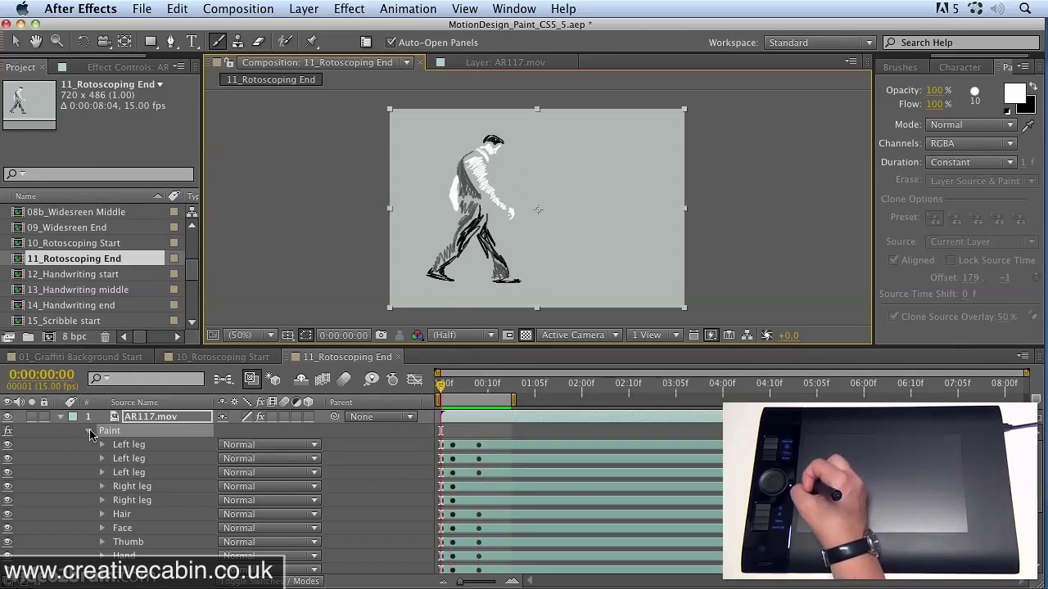
scroll(79, 450, down, 1)
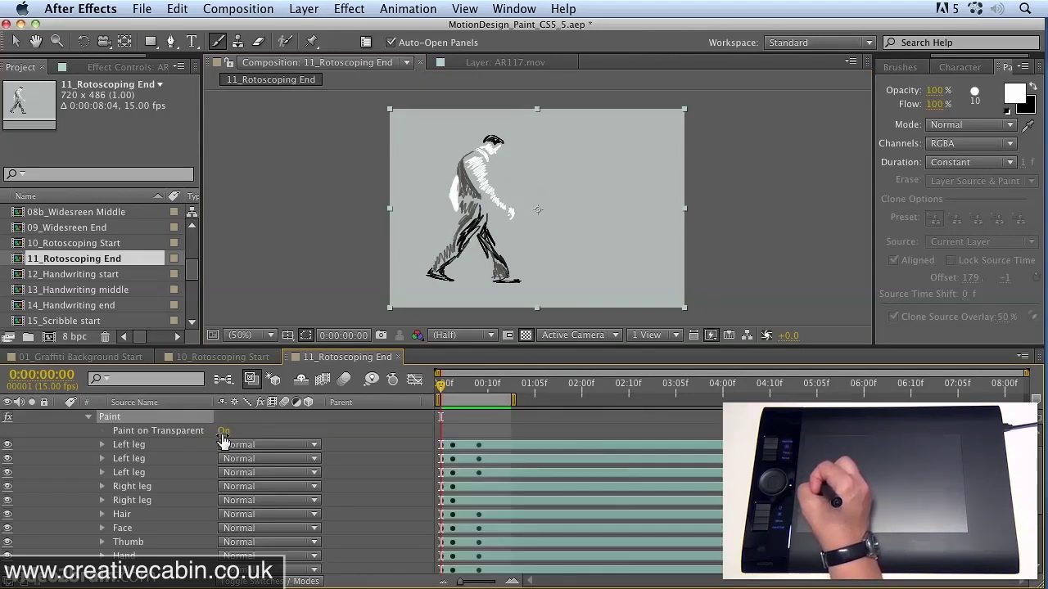
click(223, 432)
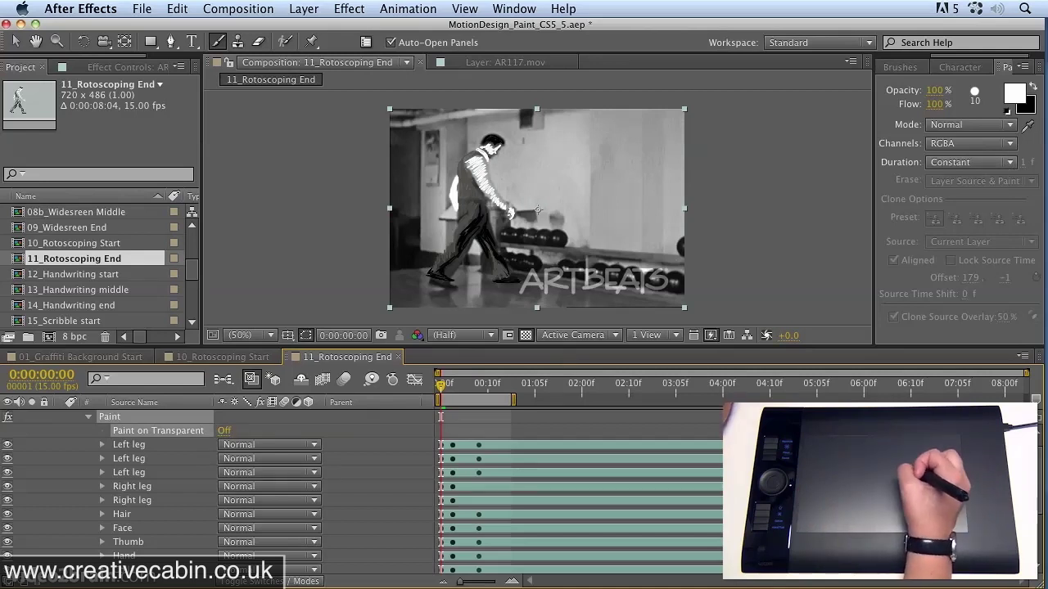
key(KP_0)
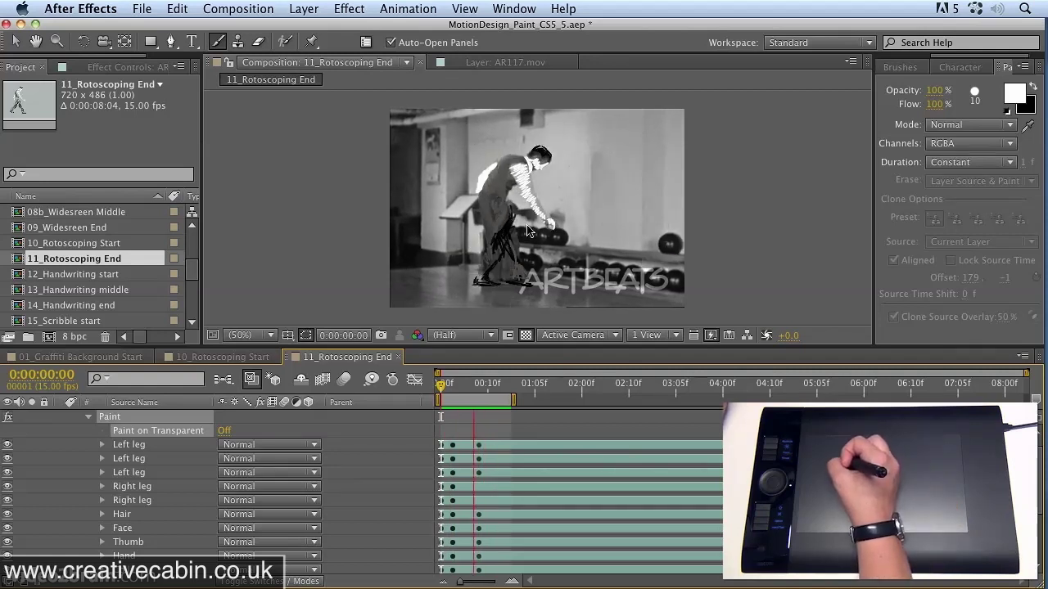
click(561, 262)
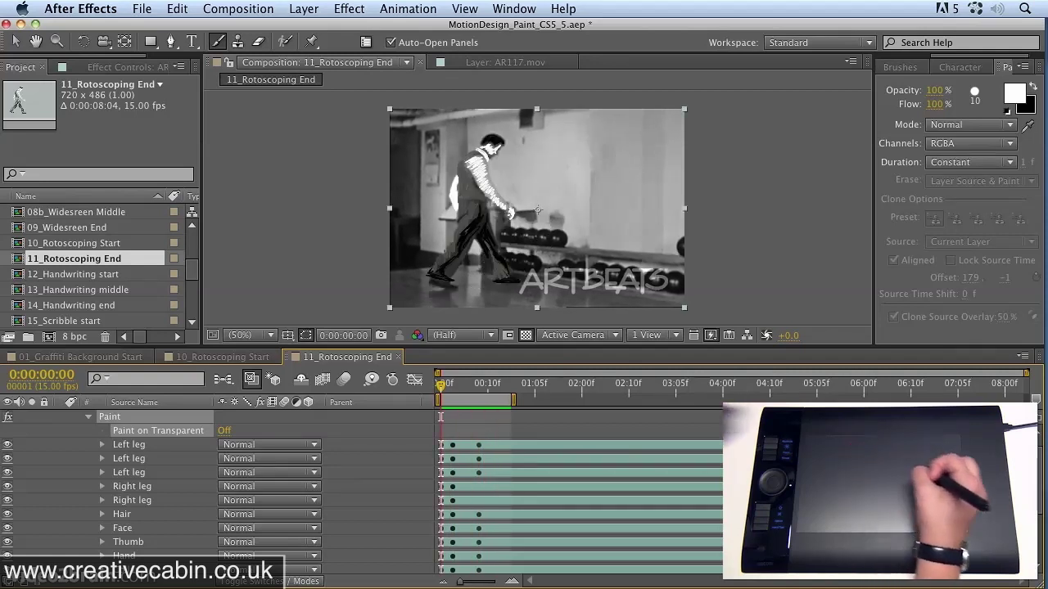